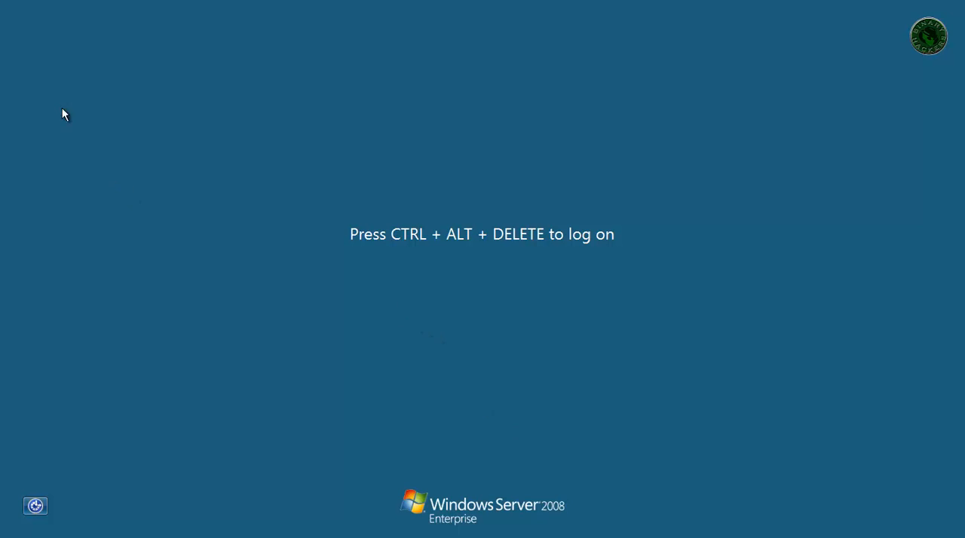
- Log on to the server as Administrator by entering the account password
left_click(30, 1)
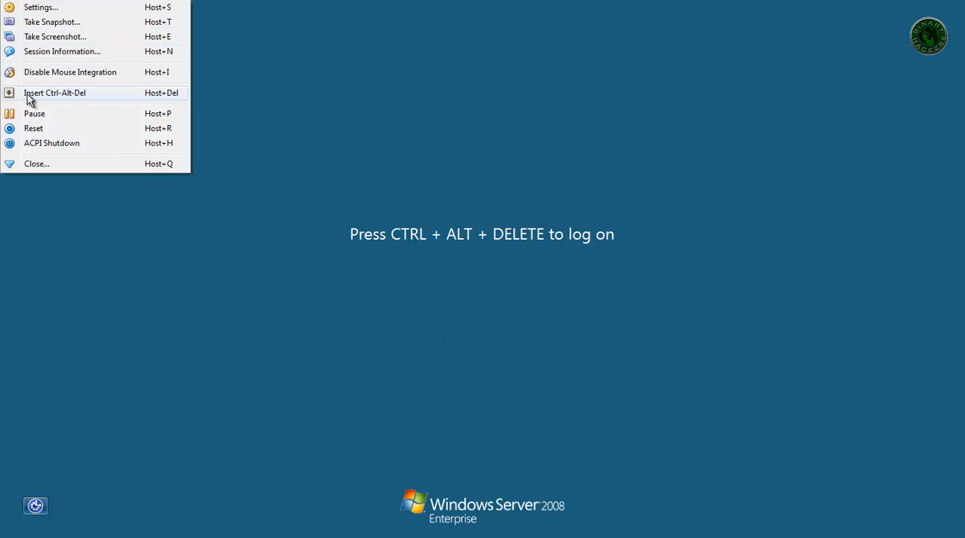
left_click(30, 93)
left_click(463, 343)
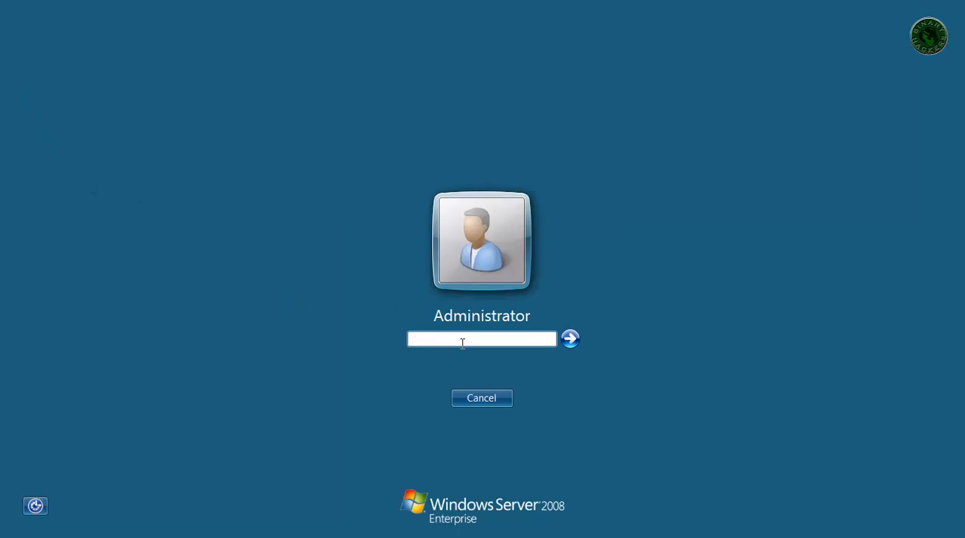
type("*******")
key("Return")
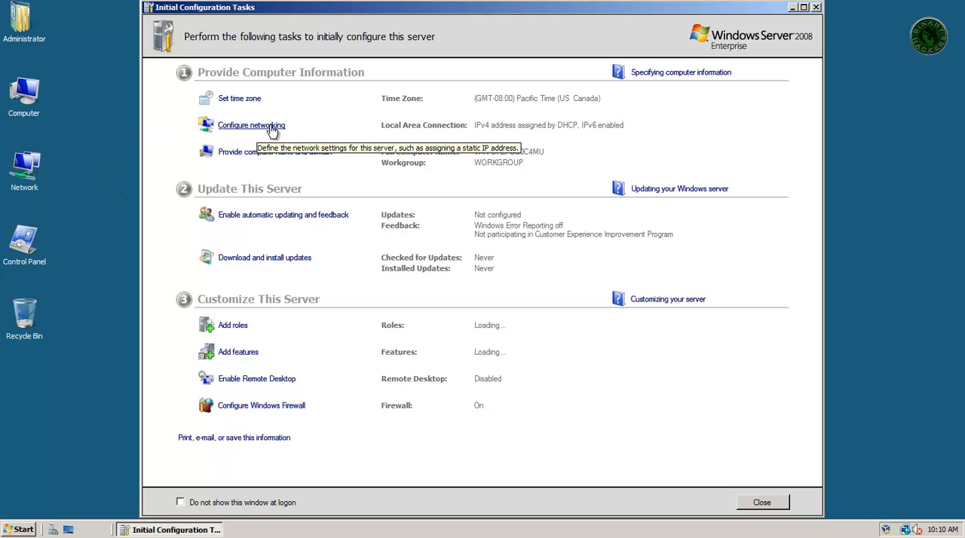
- Open the Internet Protocol Version 4 (TCP/IPv4) properties of the Local Area Connection from the networking configuration
right_click(906, 531)
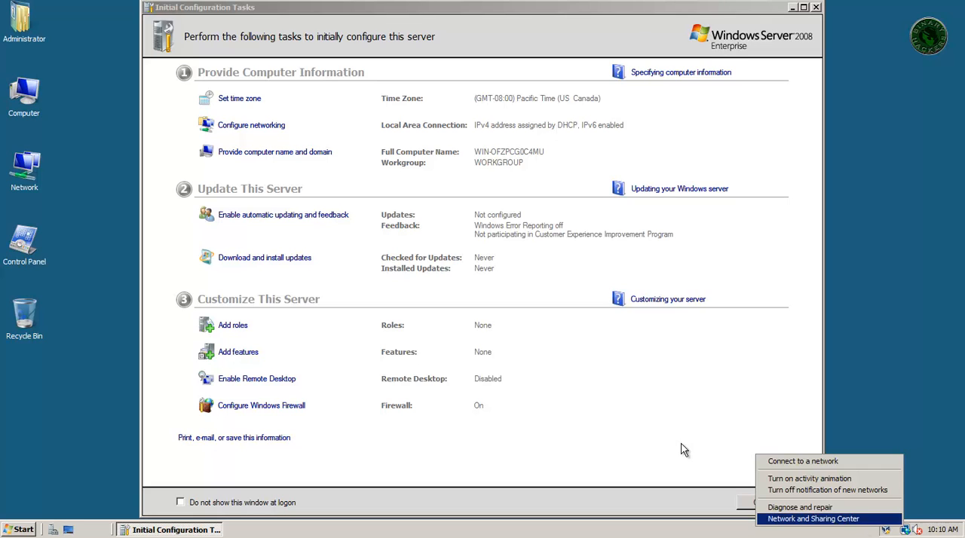
left_click(261, 129)
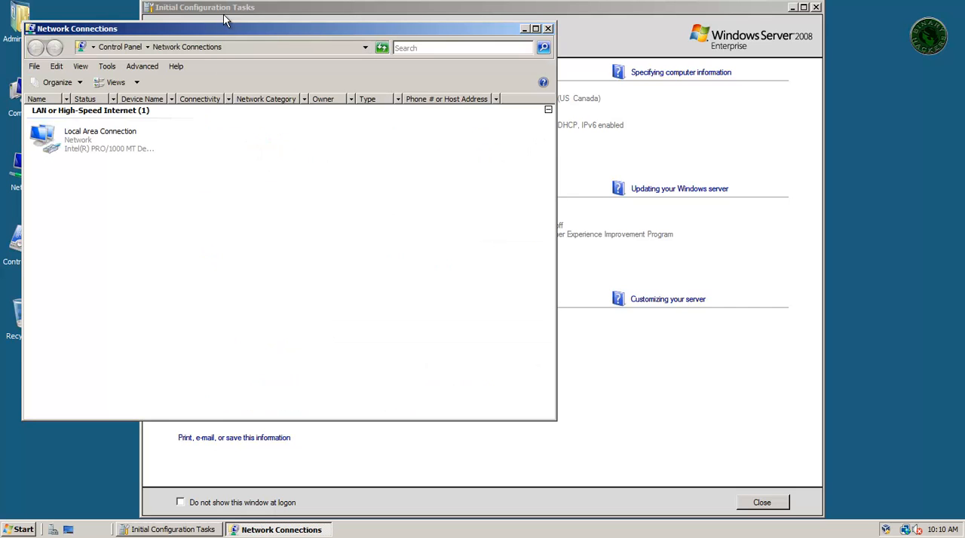
left_click_drag(229, 26, 491, 75)
right_click(381, 195)
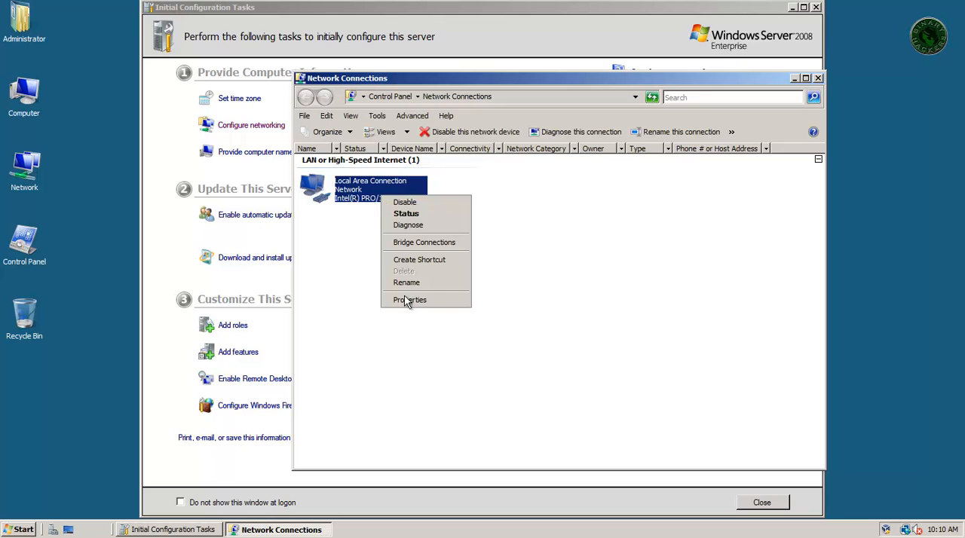
left_click(418, 302)
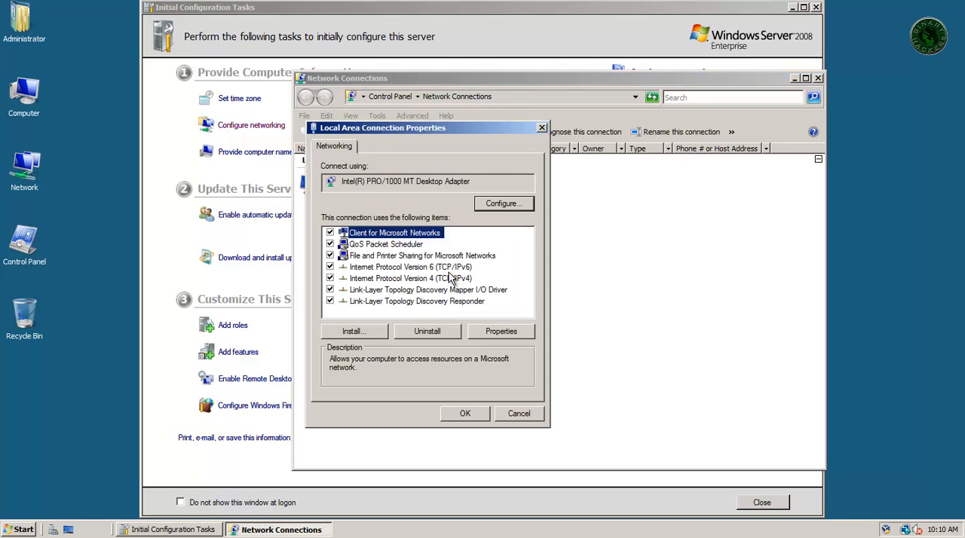
left_click(449, 268)
left_click(445, 279)
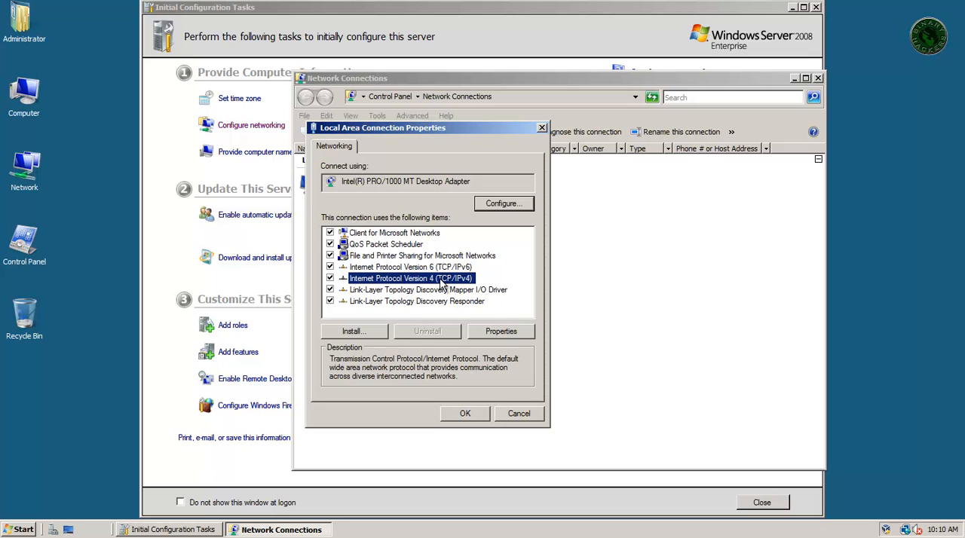
left_click(501, 332)
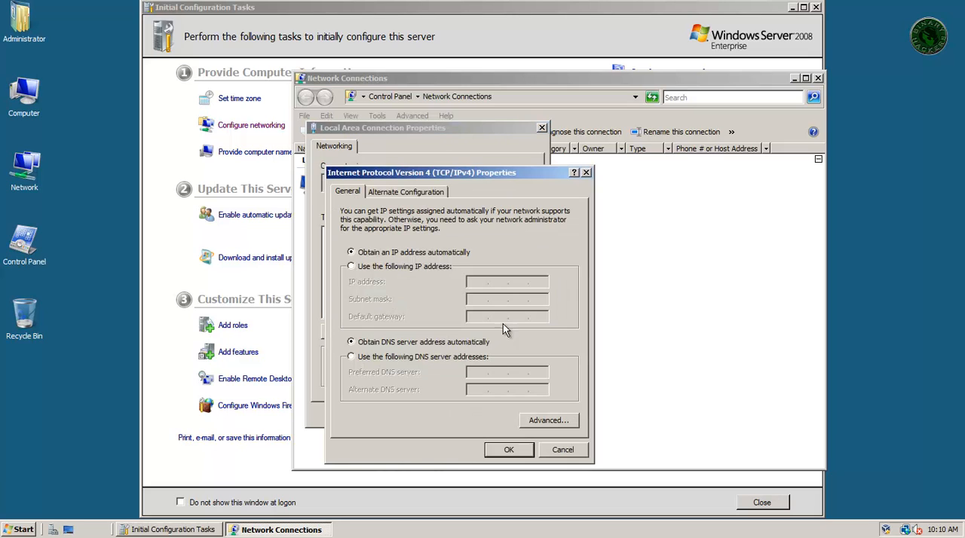
- Assign the static IP address 10.1.1.10 with subnet mask 255.0.0.0 to the connection
left_click(423, 266)
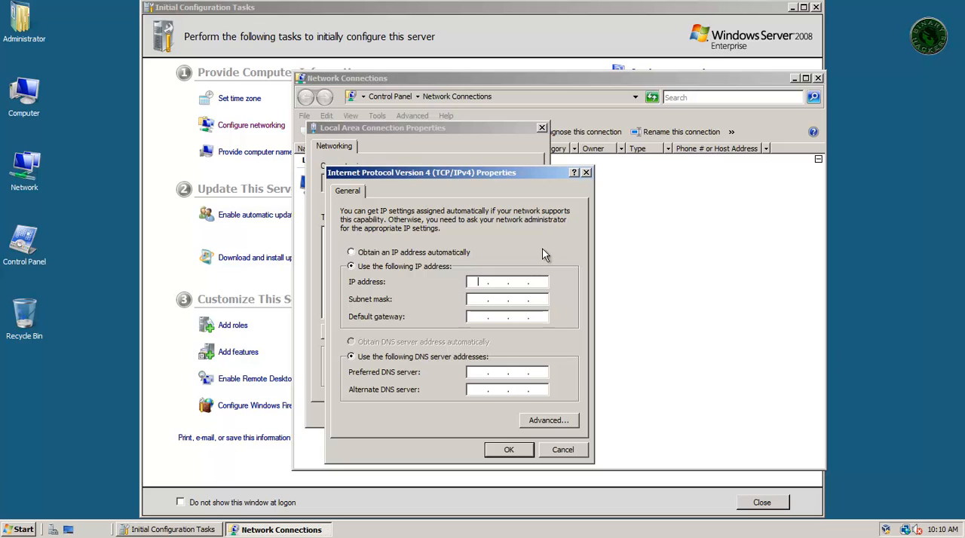
type("10.1.1.10")
key("Tab")
- Set the default gateway to 10.1.1.1 and the preferred DNS server to 127.0.0.1, and apply the connection settings
key("Tab")
type("10.1.1.1")
key("Tab")
key("Tab")
type("127.0.0.1")
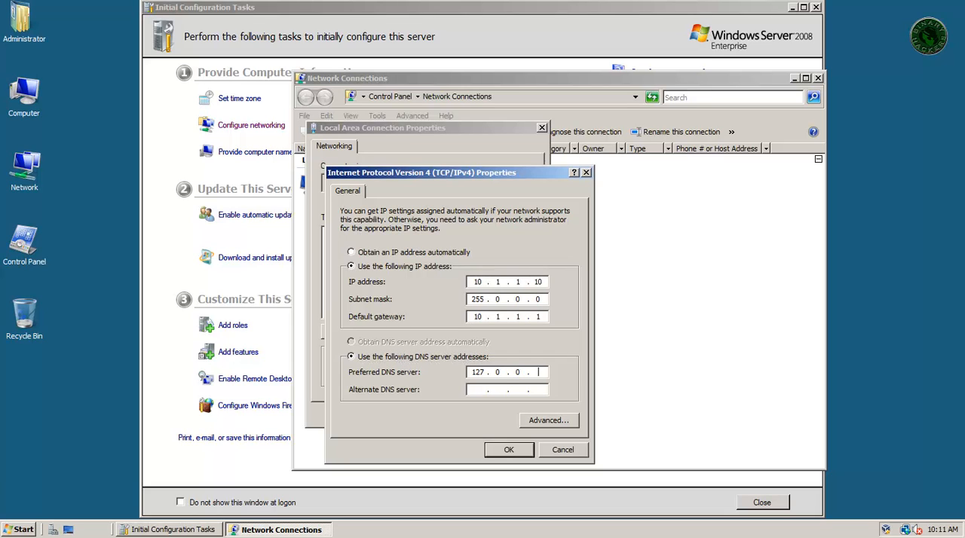
double_click(477, 372)
left_click(508, 450)
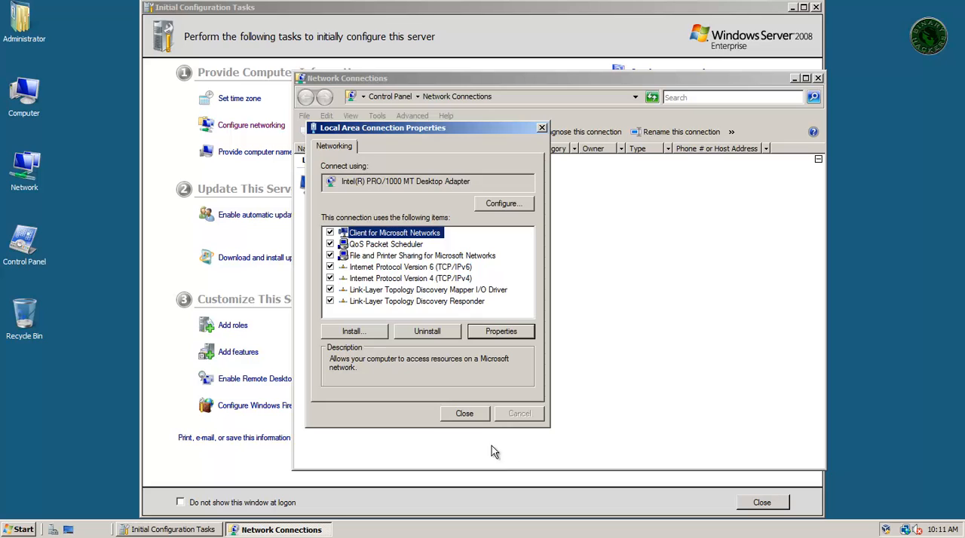
left_click(473, 417)
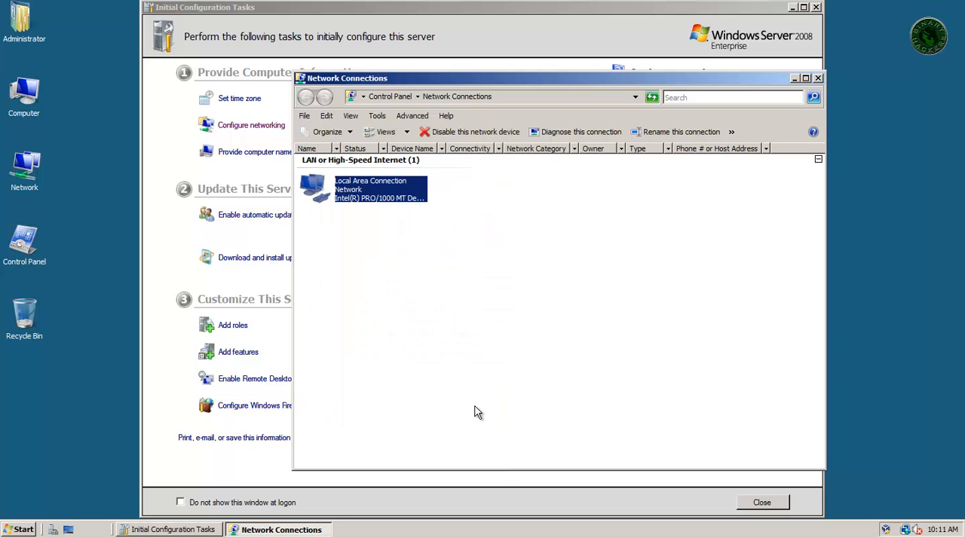
left_click(475, 411)
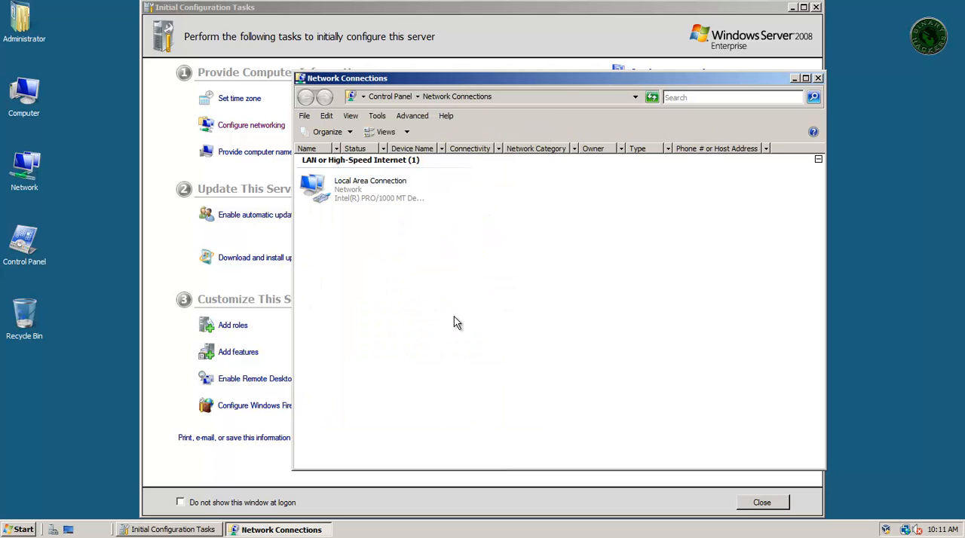
- Check the IP configuration by running ipconfig in Command Prompt, and clear away the prompt and Network Connections windows
left_click(21, 529)
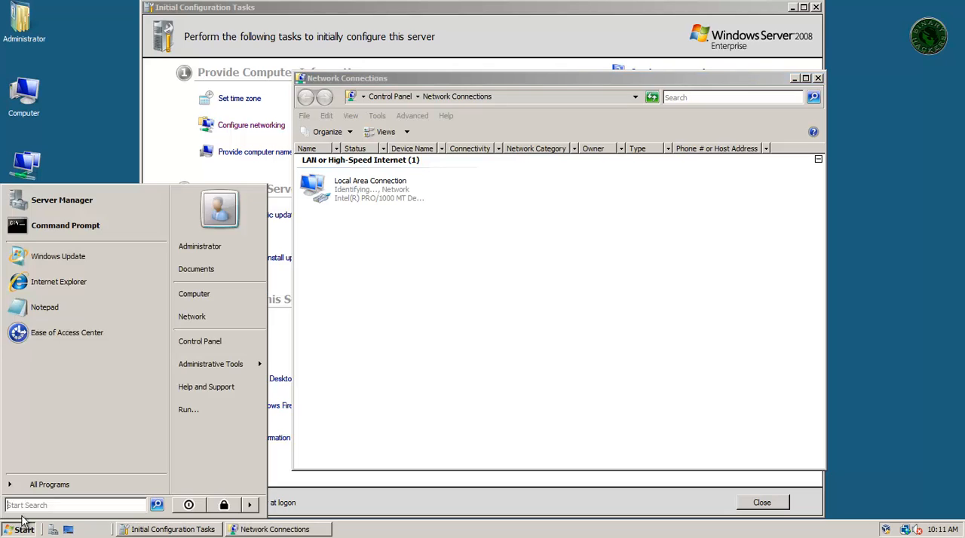
left_click(119, 238)
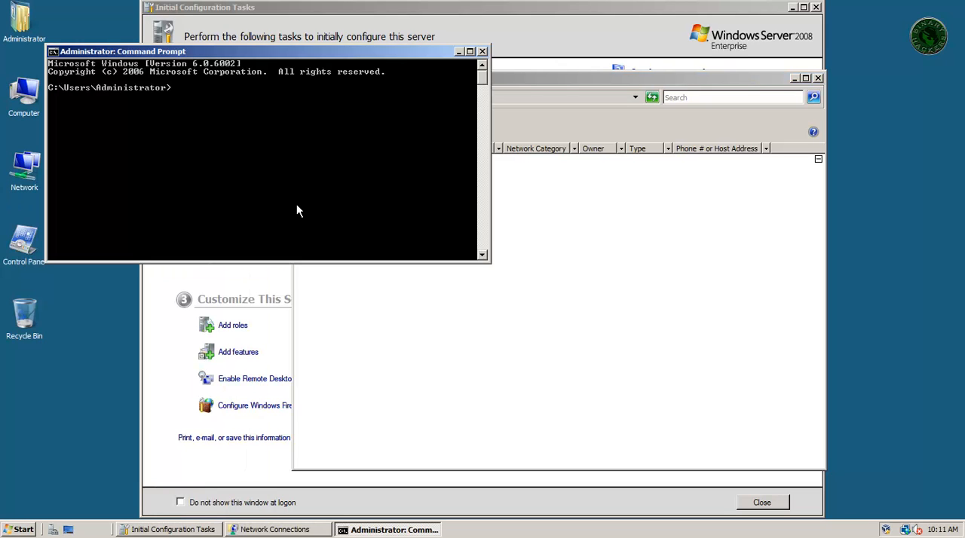
type("ipconfig")
key("Return")
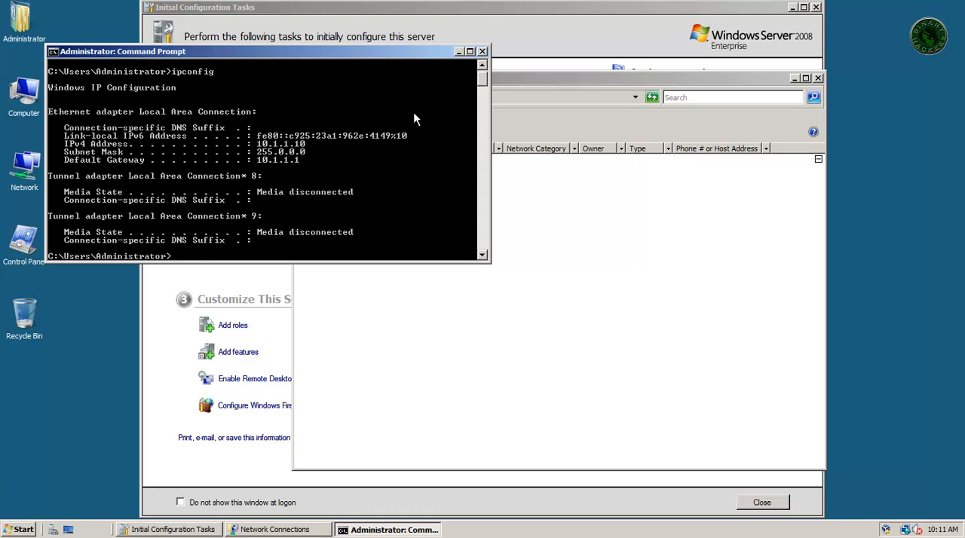
left_click(459, 52)
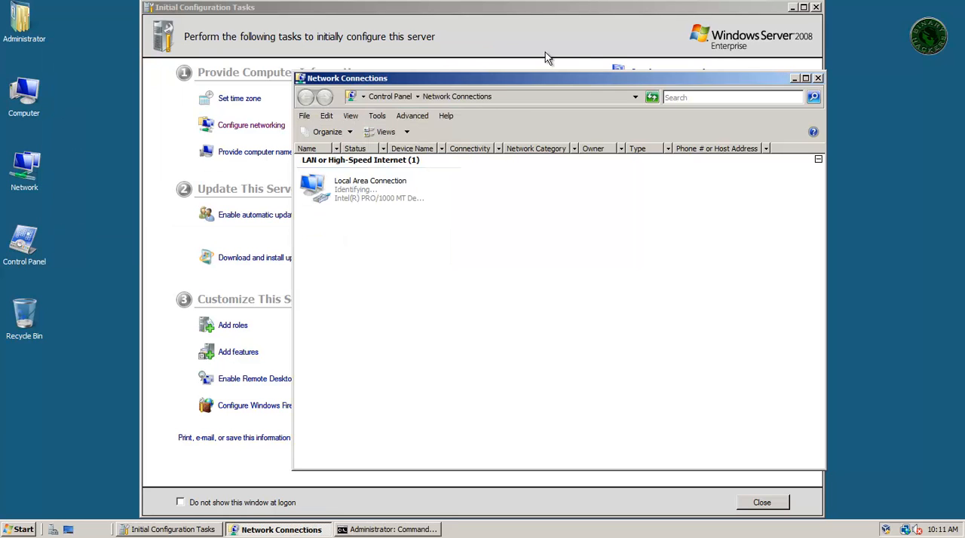
left_click(818, 79)
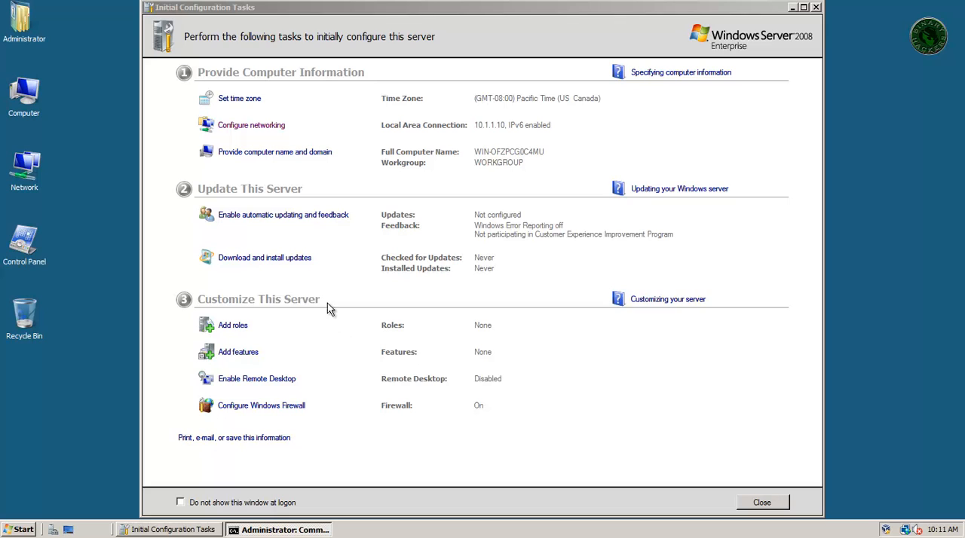
- Open the Computer Name/Domain Changes settings from the computer name and domain task
right_click(27, 98)
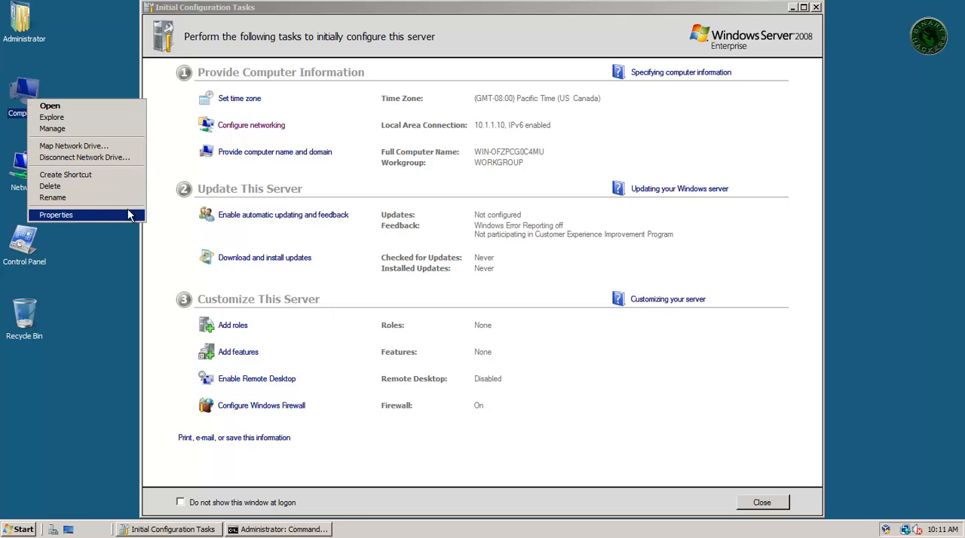
left_click(264, 166)
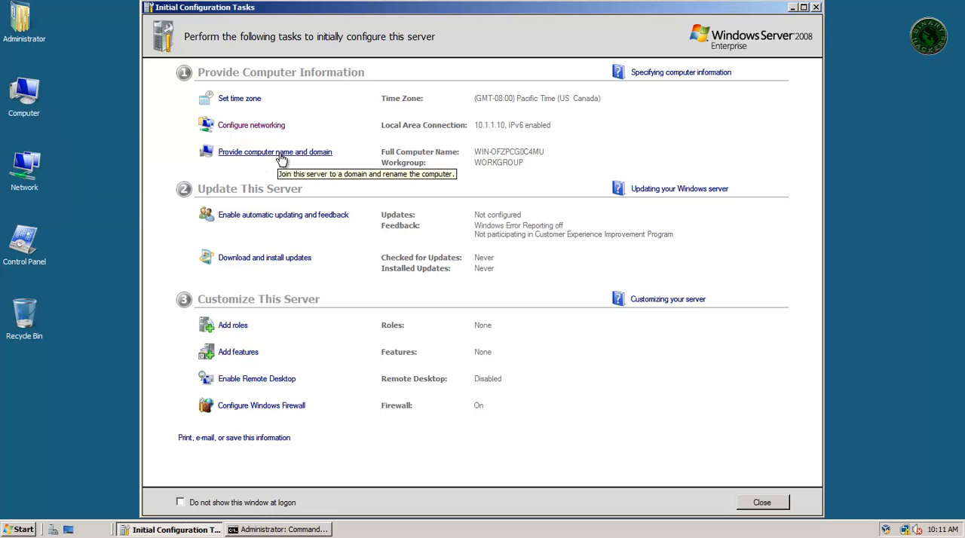
left_click(282, 160)
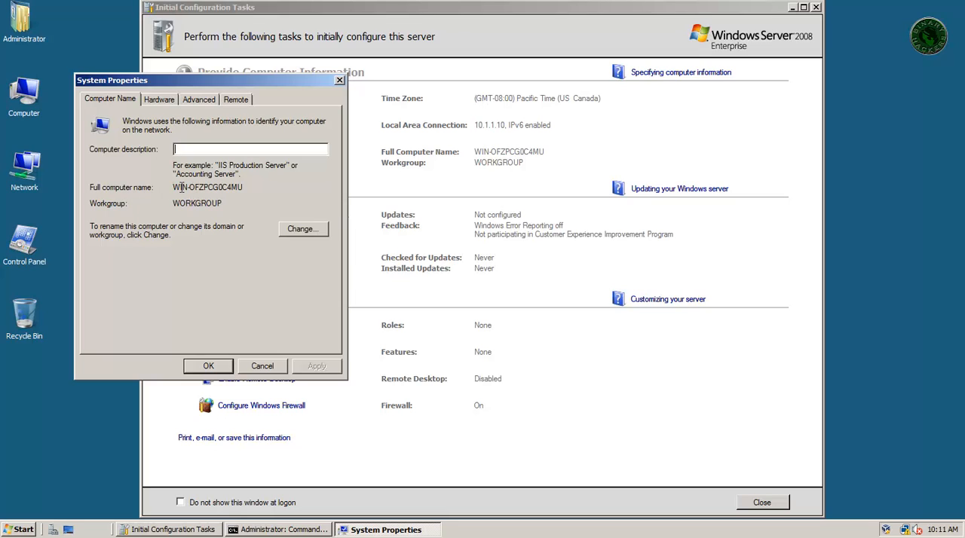
left_click_drag(181, 188, 243, 188)
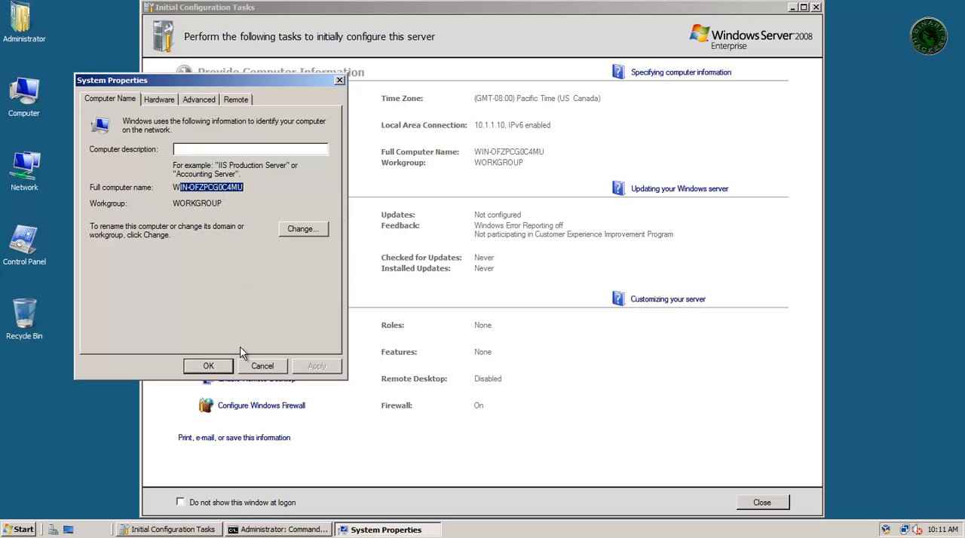
left_click(313, 230)
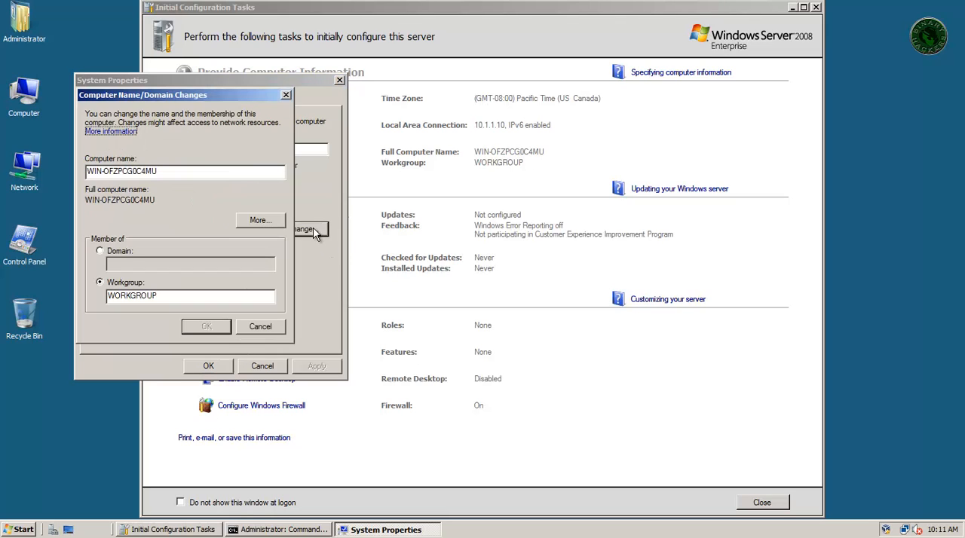
- Set the computer name to dc1 and restart the server immediately
double_click(127, 172)
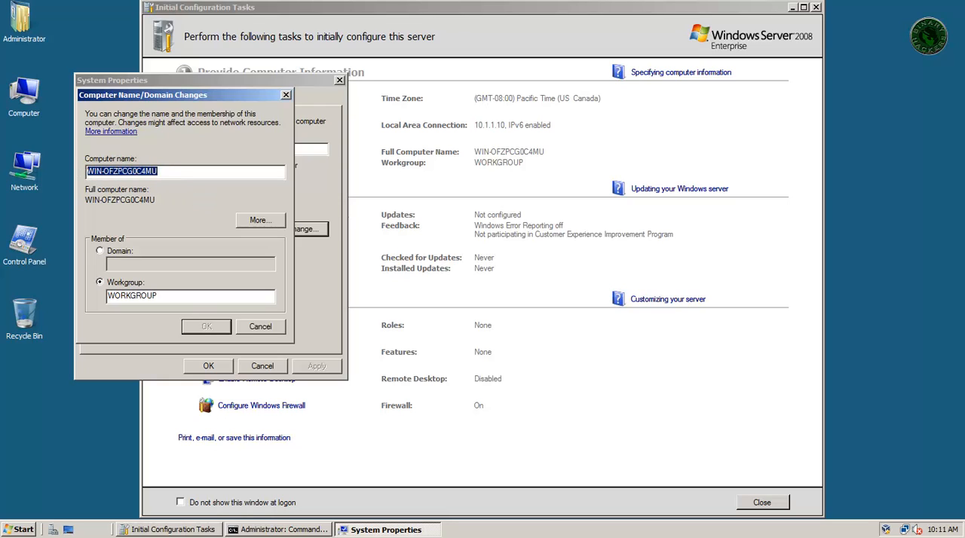
type("dc1")
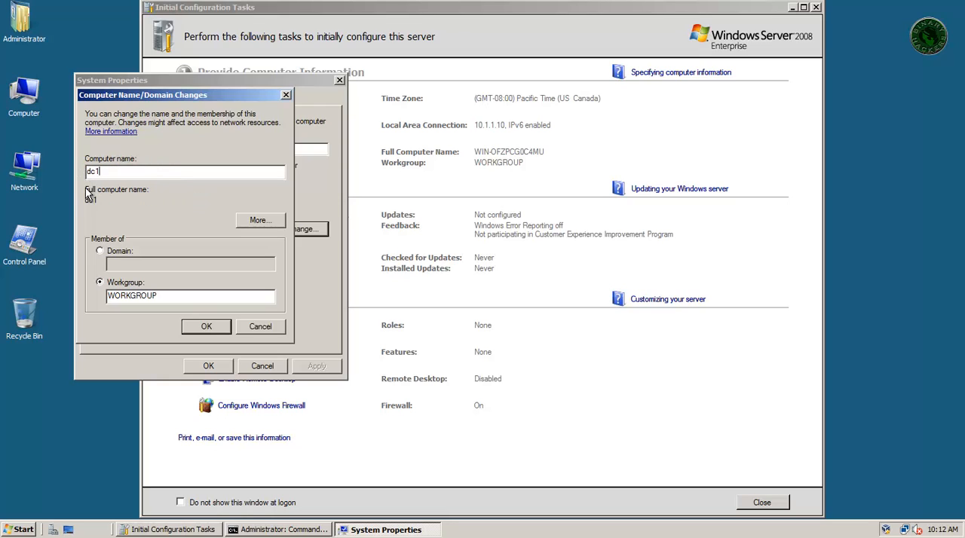
left_click(205, 330)
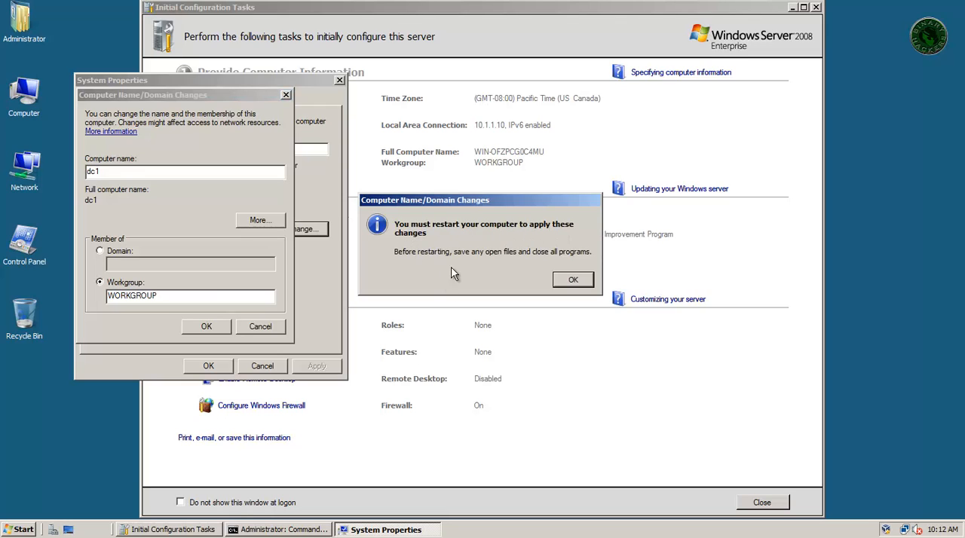
left_click(573, 280)
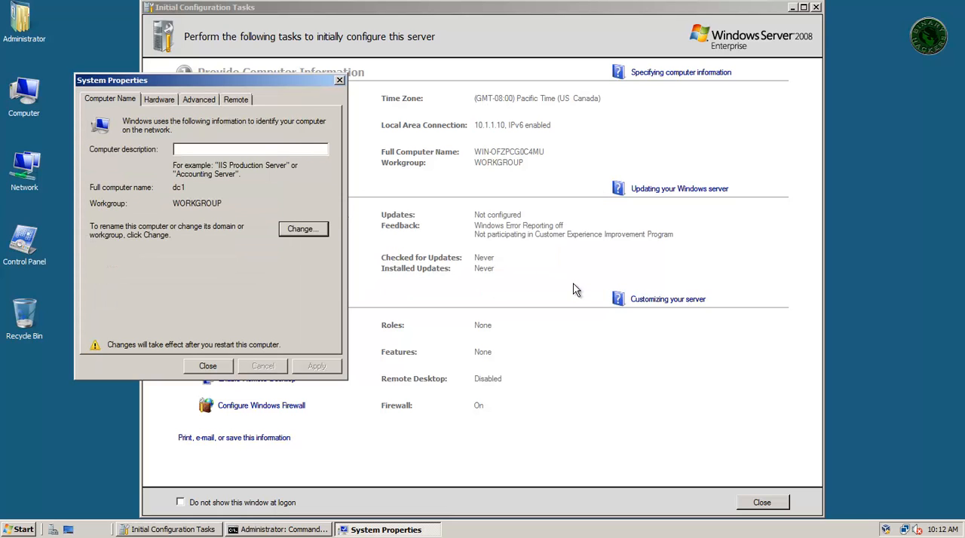
left_click(196, 368)
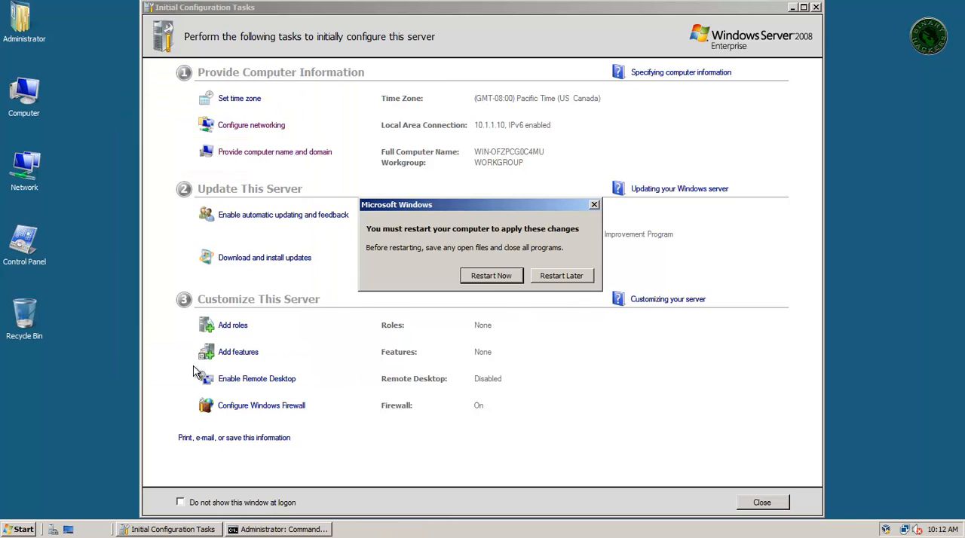
left_click(491, 276)
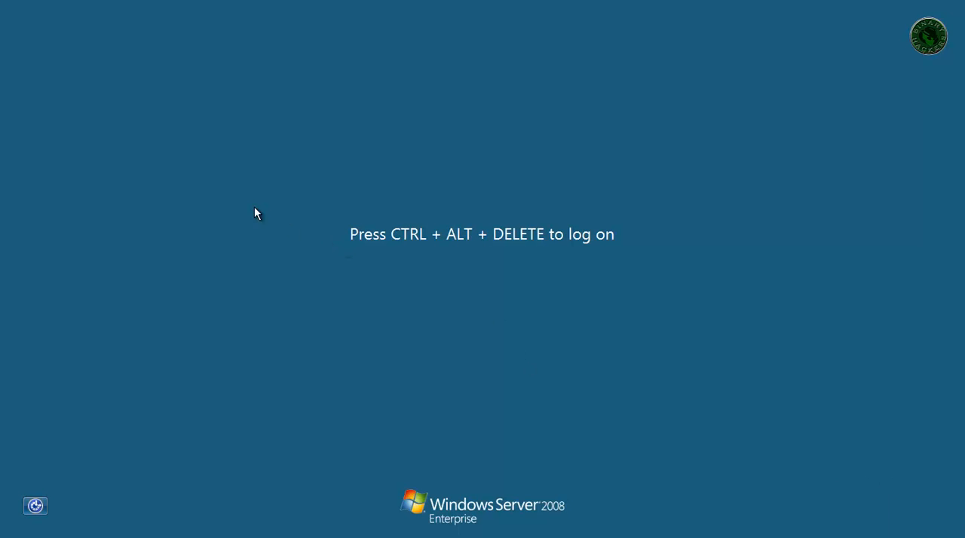
- Log back on as Administrator following the restart by entering the account password
left_click(22, 0)
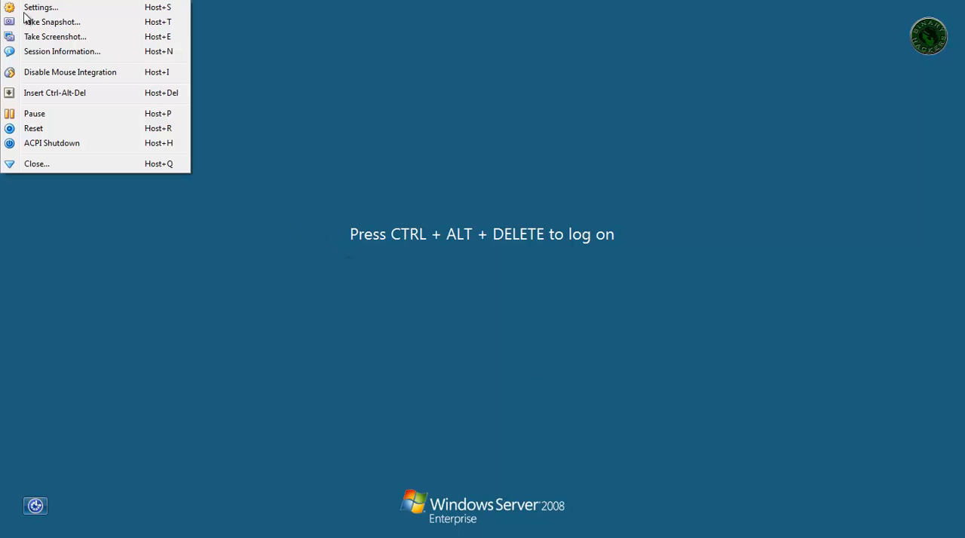
left_click(27, 96)
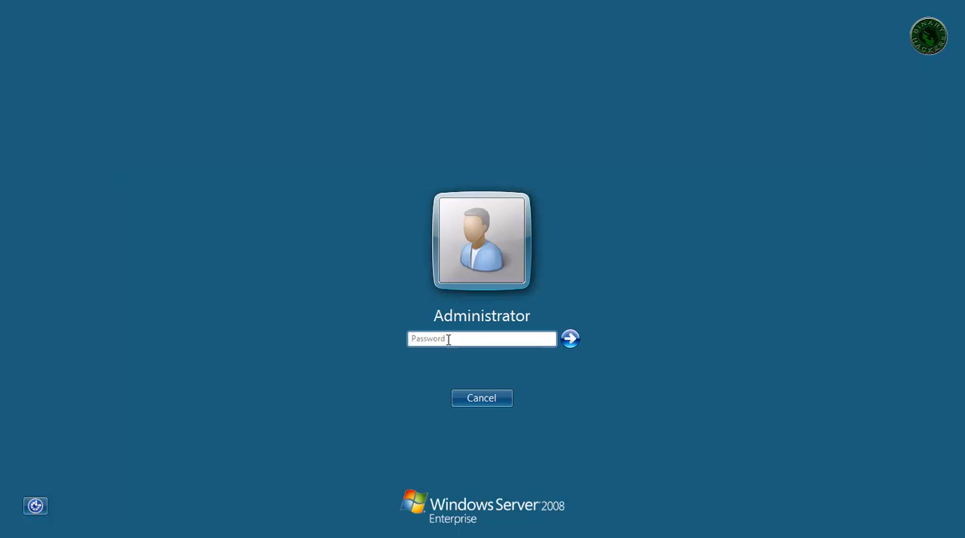
type("*******")
key("Return")
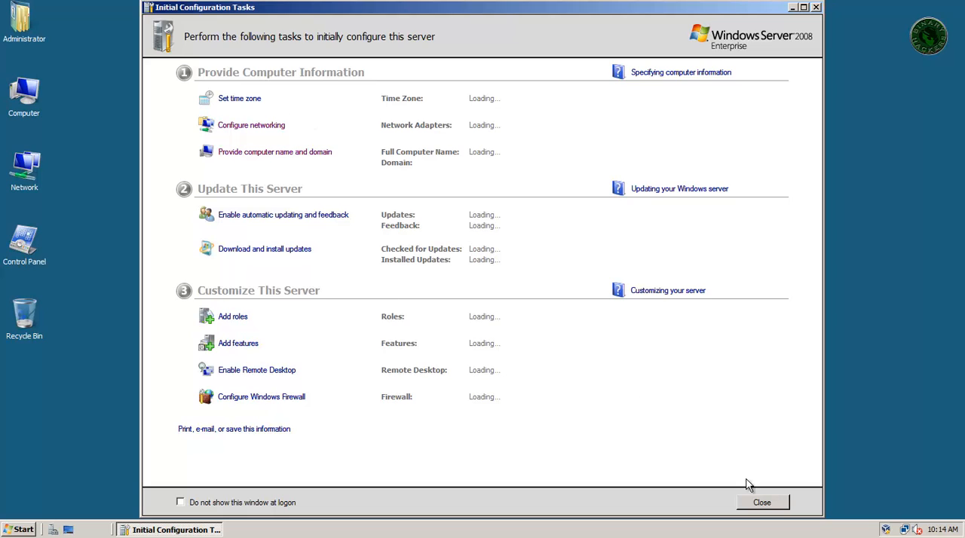
- Close the Initial Configuration Tasks window and minimize Server Manager to show the desktop
left_click(760, 502)
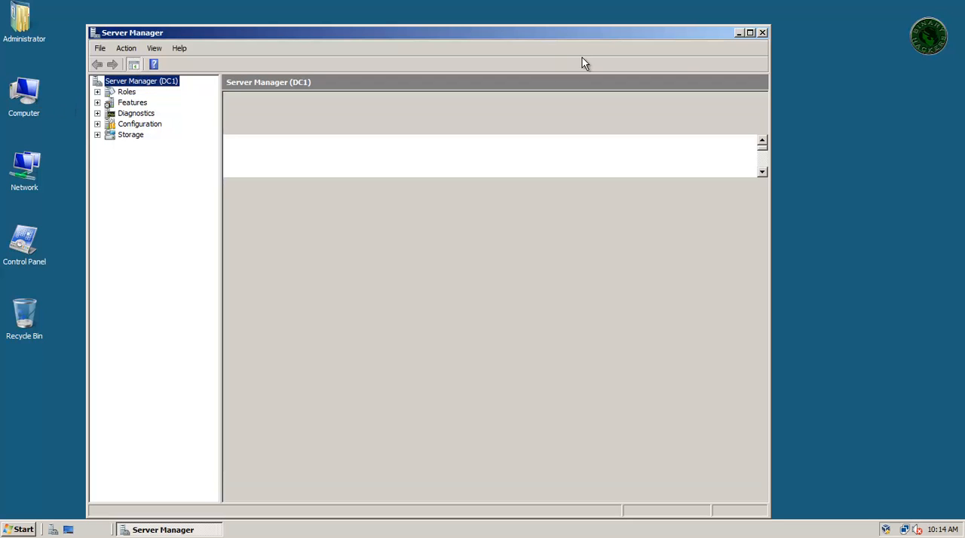
left_click(739, 32)
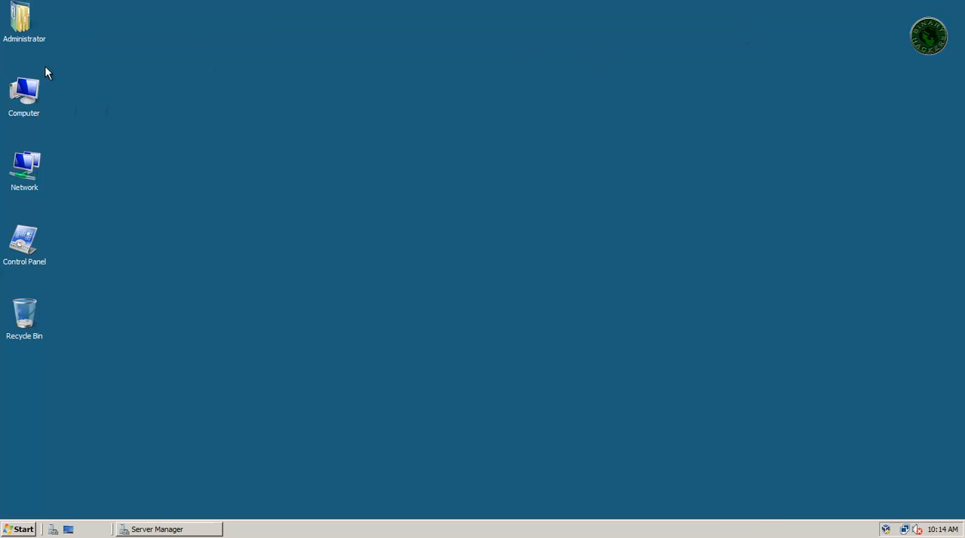
- Check the computer name and workgroup in the computer's System properties, and close the window
right_click(25, 94)
left_click(120, 206)
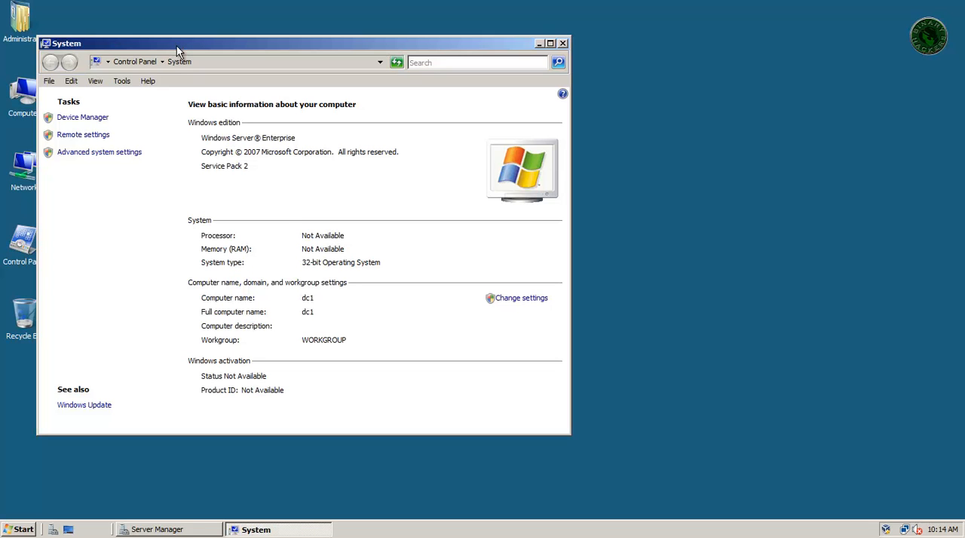
left_click_drag(176, 46, 263, 46)
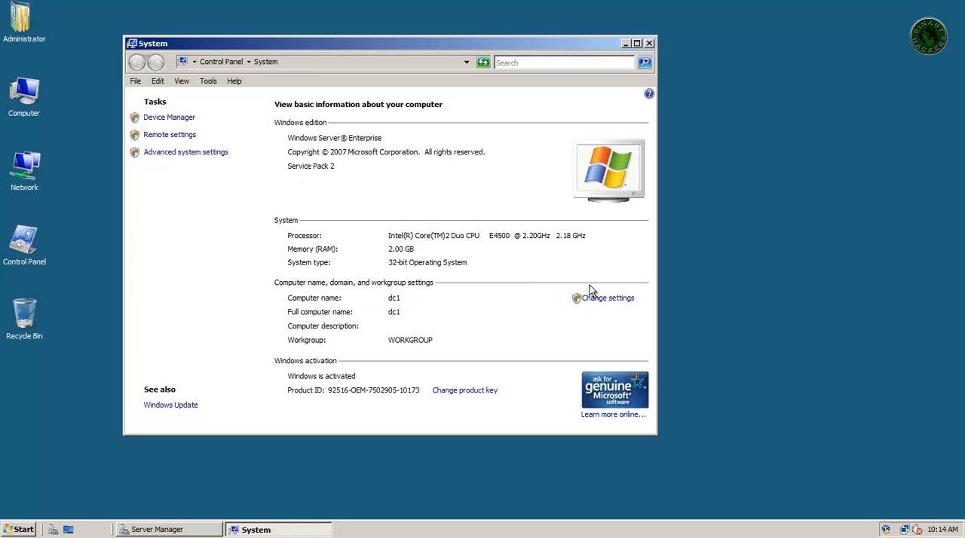
left_click(648, 43)
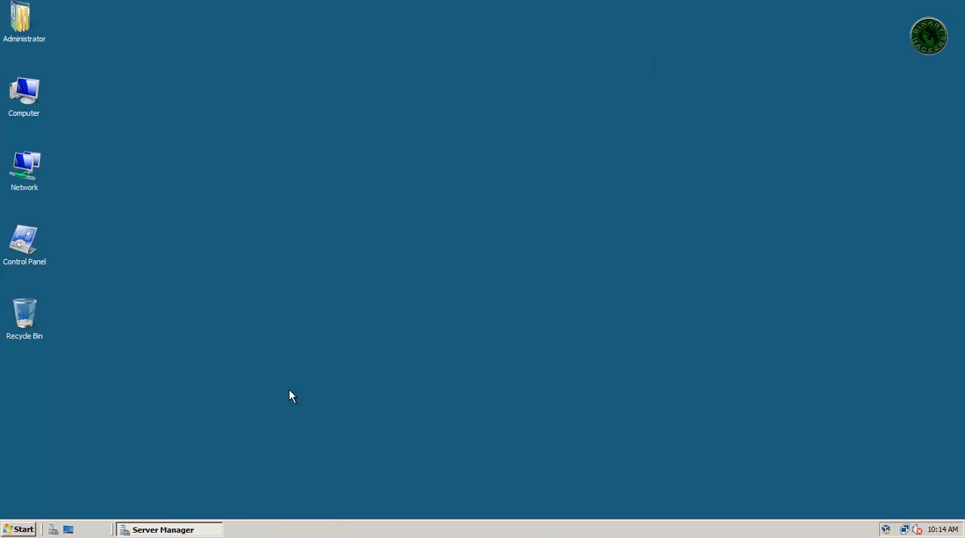
- In Server Manager, take the Add Roles Wizard to confirmation with Active Directory Domain Services selected, and cancel it without installing
left_click(207, 533)
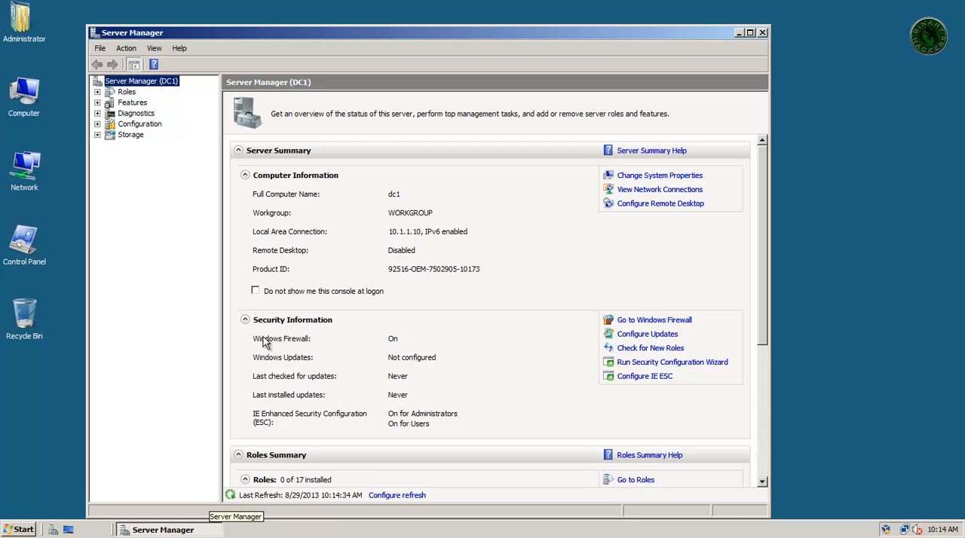
left_click_drag(400, 27, 409, 25)
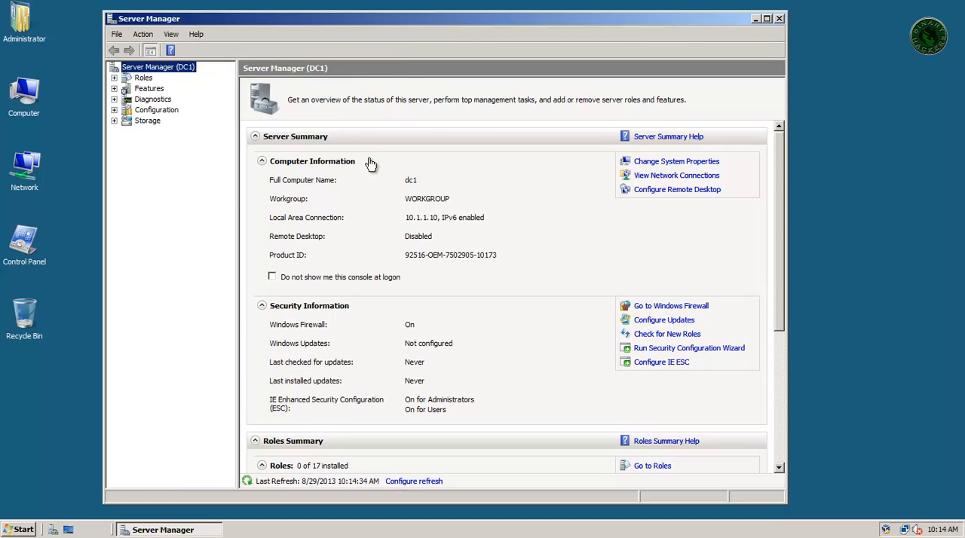
left_click(148, 79)
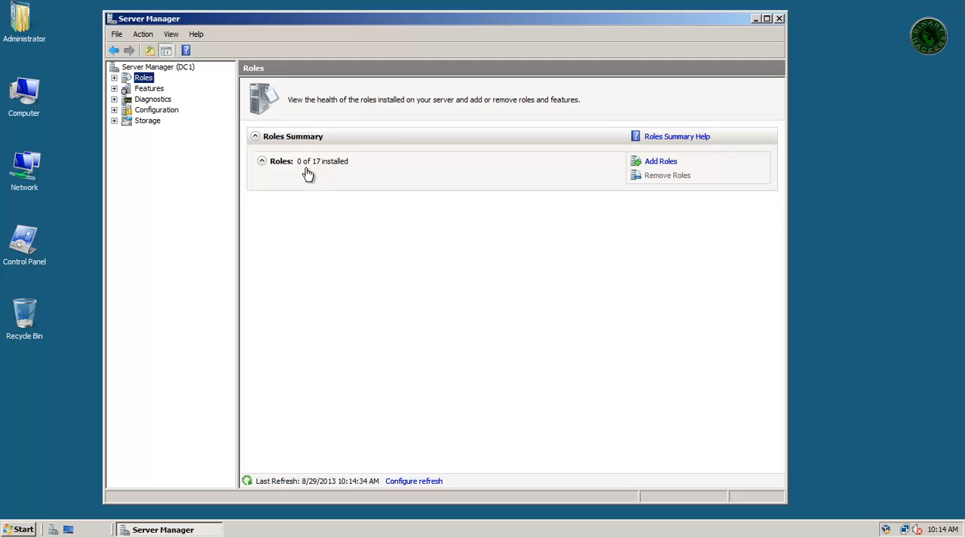
left_click(664, 163)
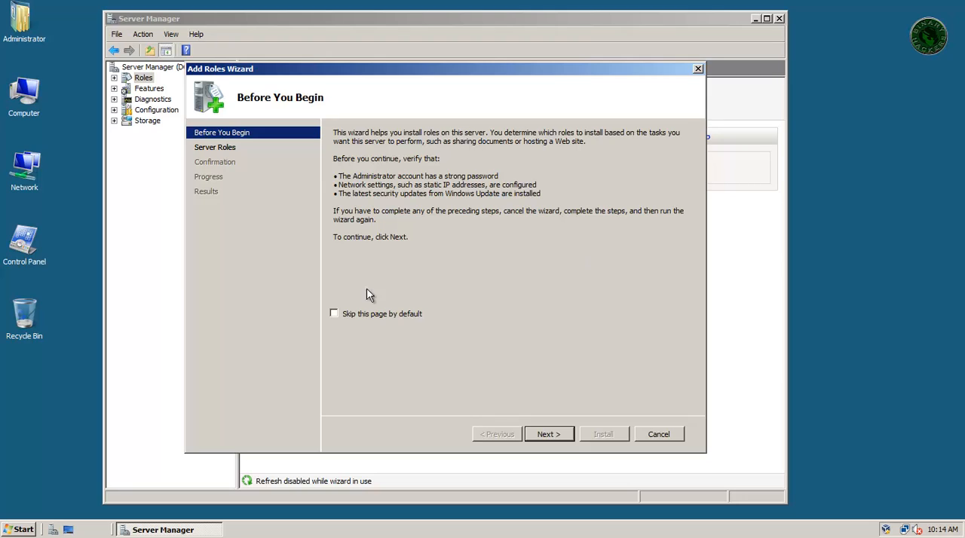
left_click(540, 436)
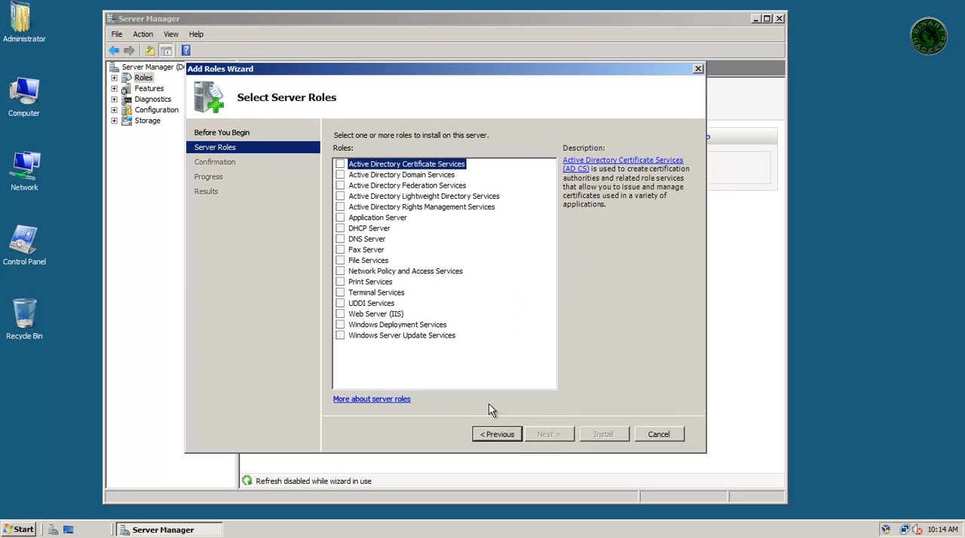
left_click(381, 175)
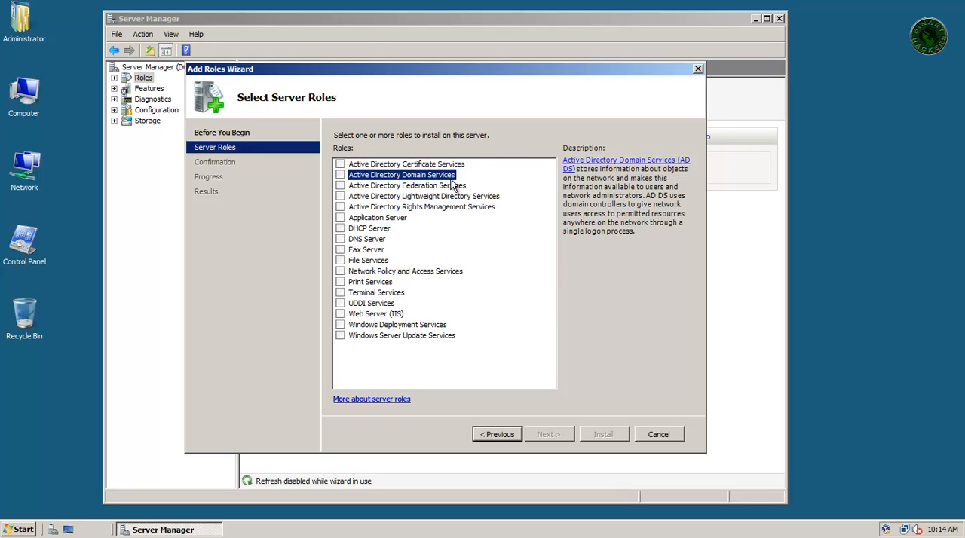
left_click(340, 175)
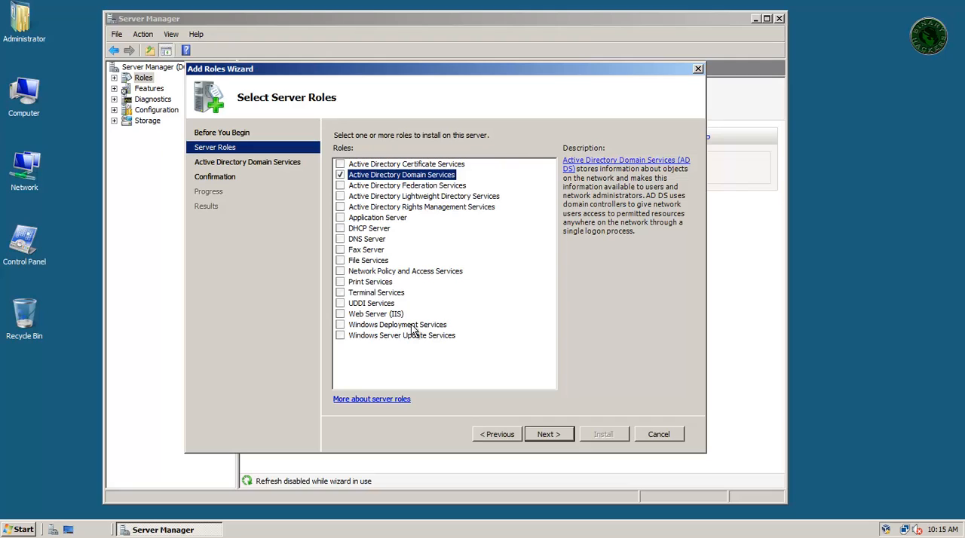
left_click(544, 434)
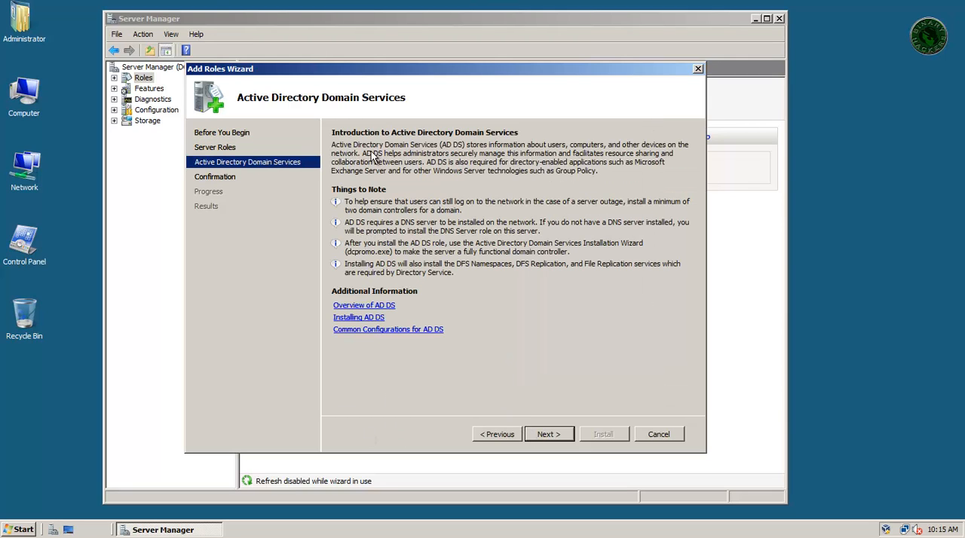
left_click(544, 436)
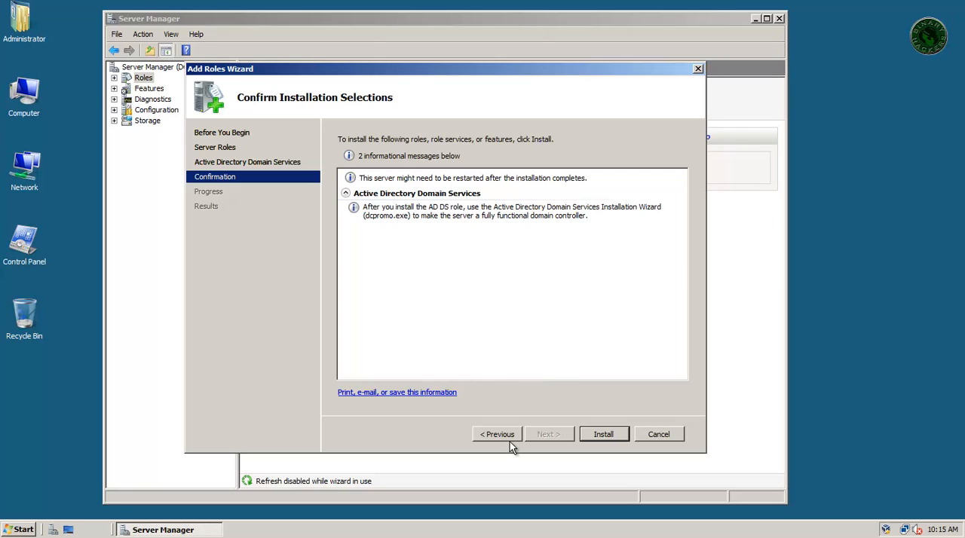
left_click(674, 435)
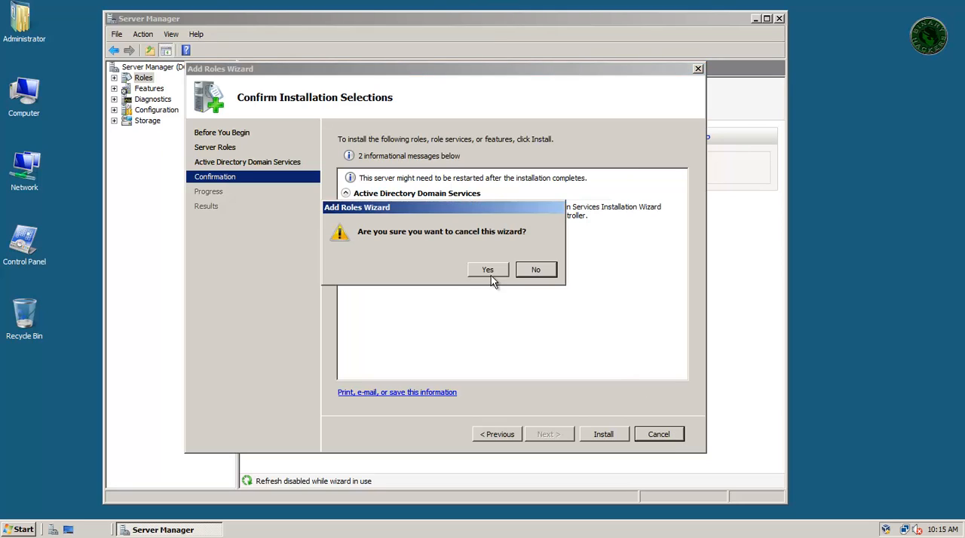
left_click(490, 273)
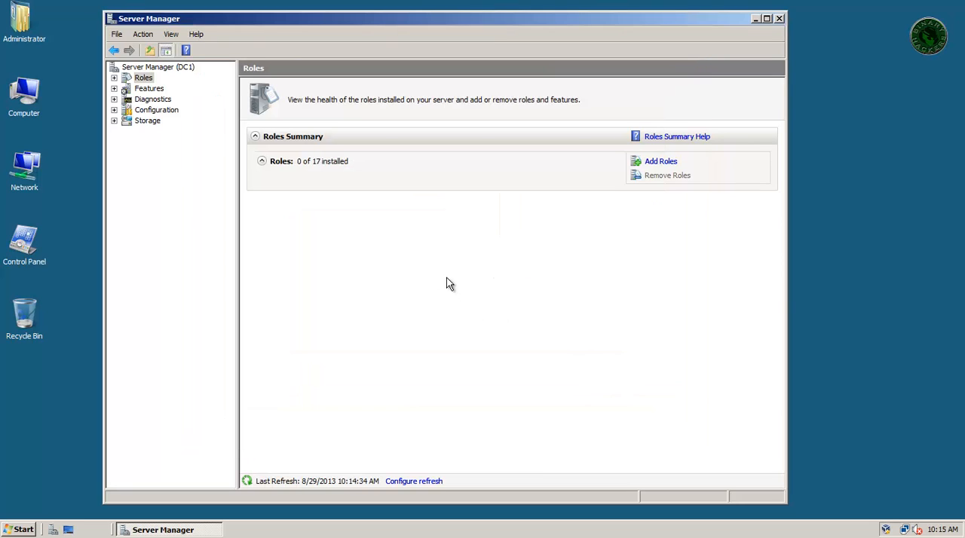
left_click(755, 19)
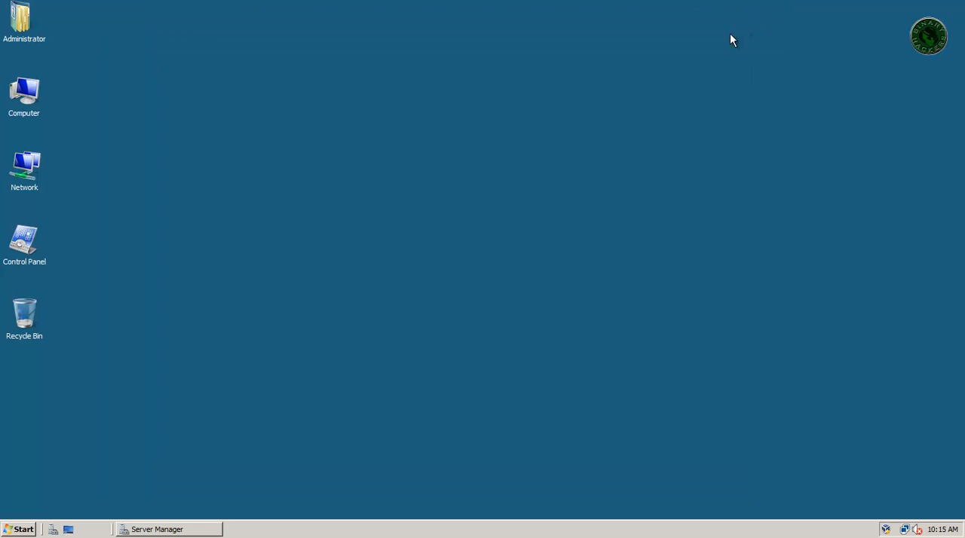
left_click(28, 530)
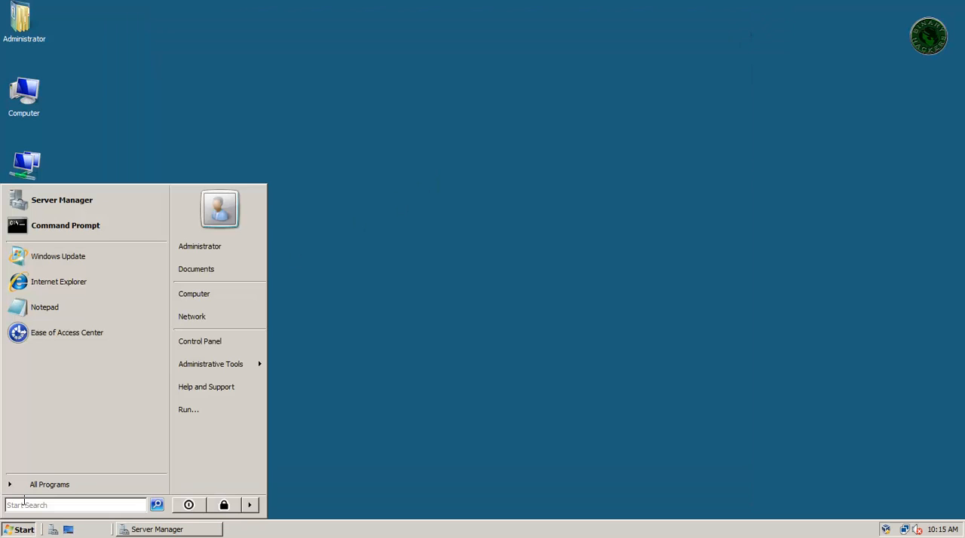
type("dc")
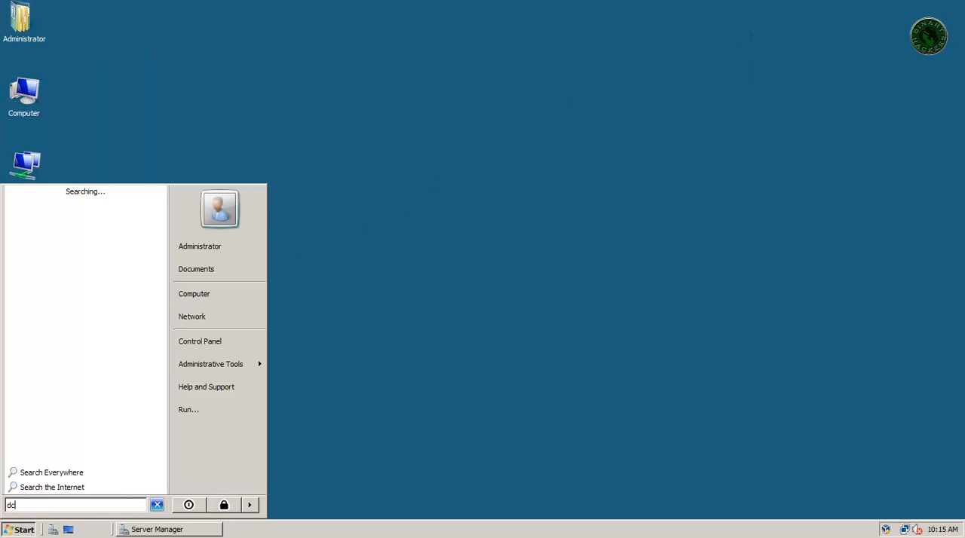
type("promo")
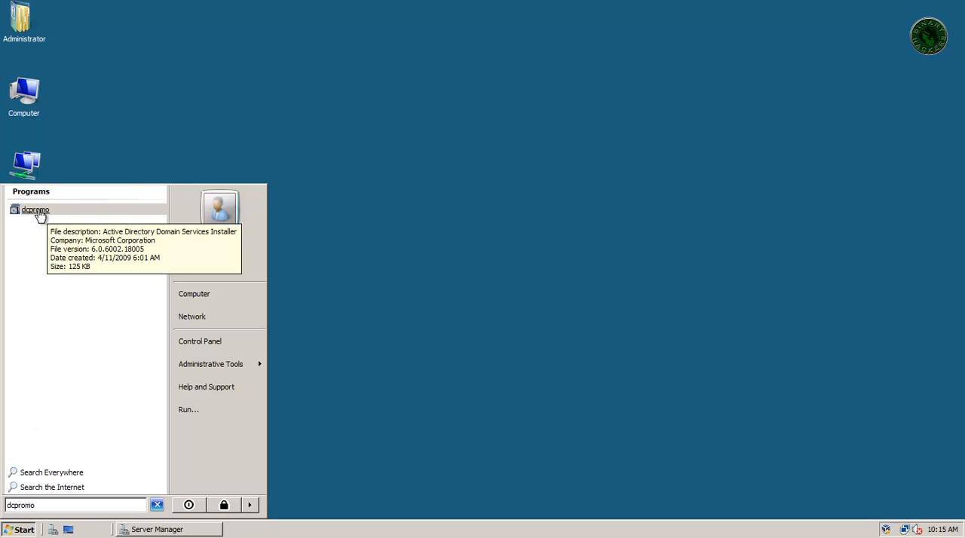
left_click(29, 534)
- Open Command Prompt and run dcpromo to start the Active Directory Domain Services Installation Wizard
left_click(28, 534)
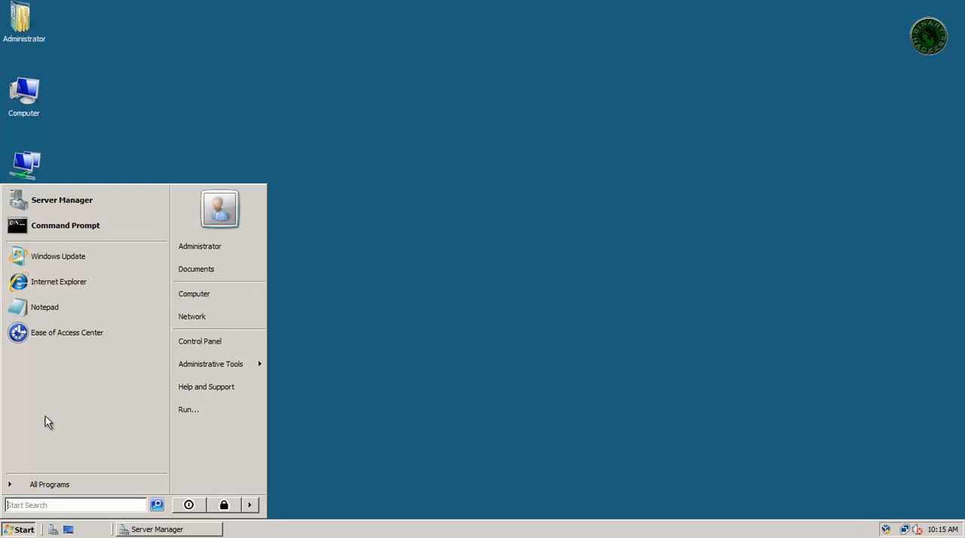
left_click(82, 235)
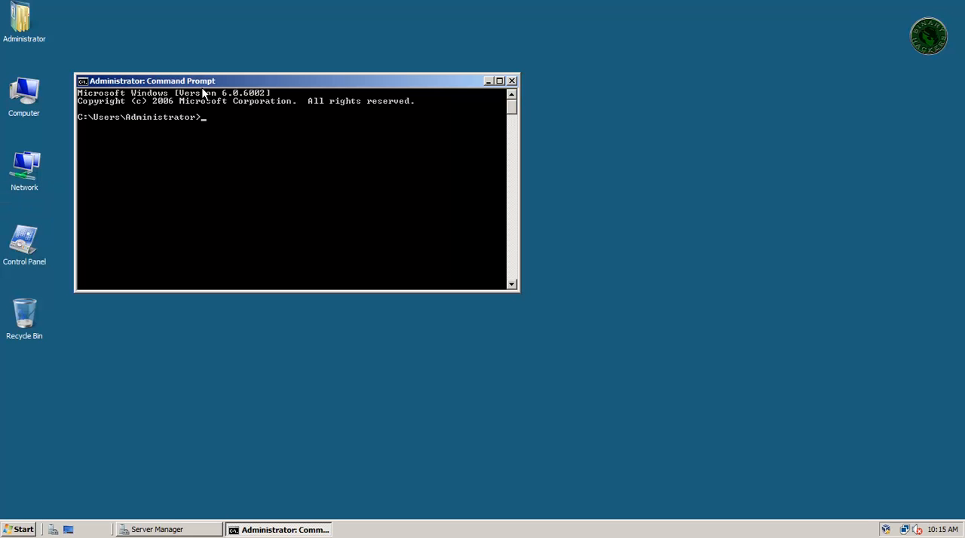
left_click_drag(257, 80, 441, 127)
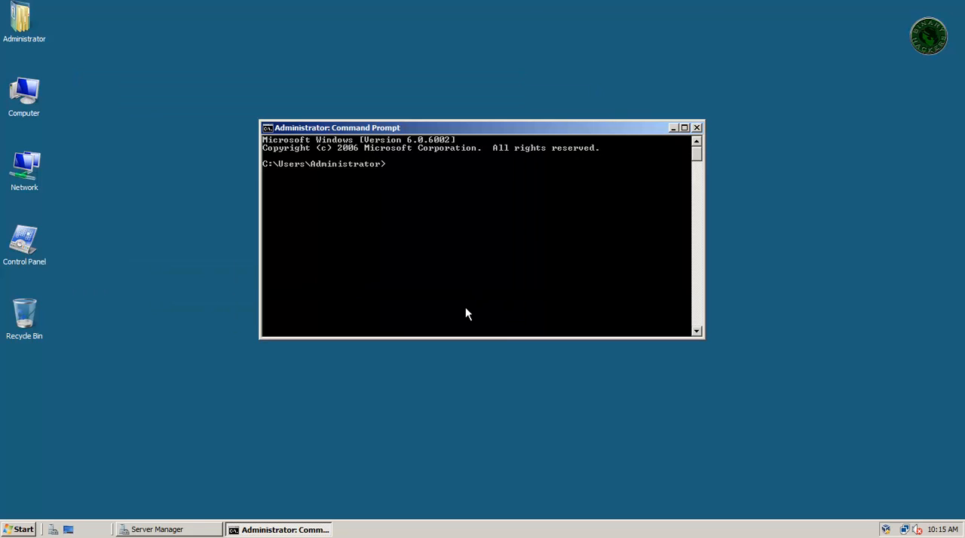
type("dcpromo")
key("Return")
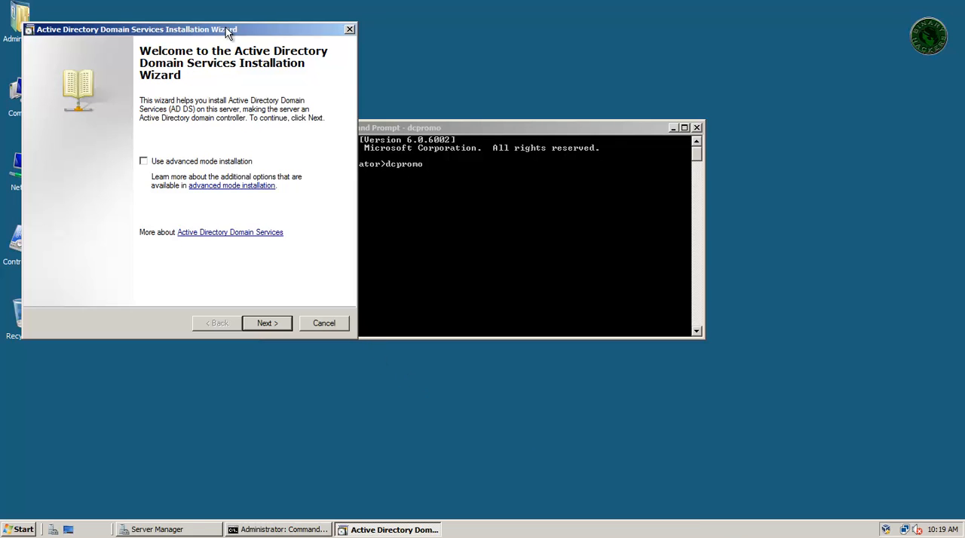
- Proceed through the wizard's introduction without advanced mode and choose to create a new domain in a new forest
left_click_drag(226, 27, 559, 84)
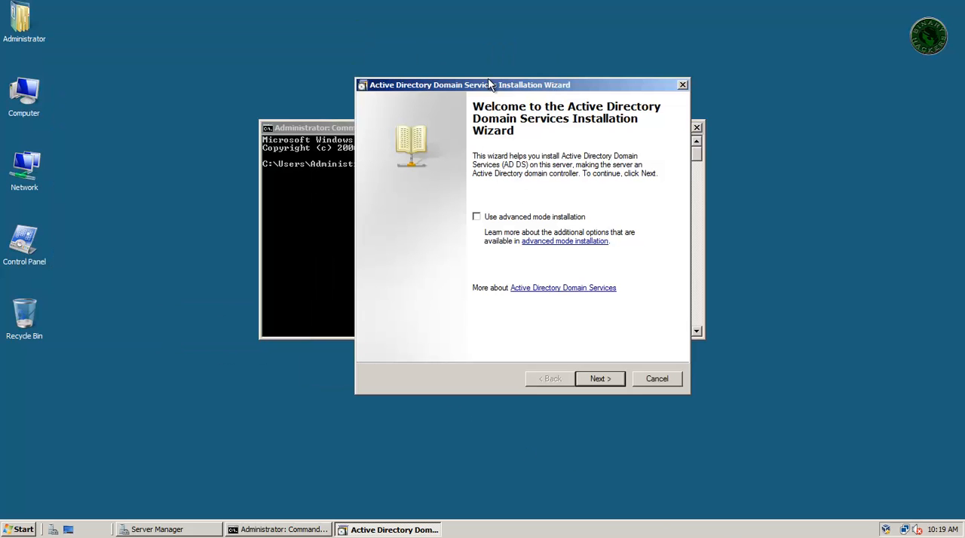
left_click_drag(489, 86, 443, 89)
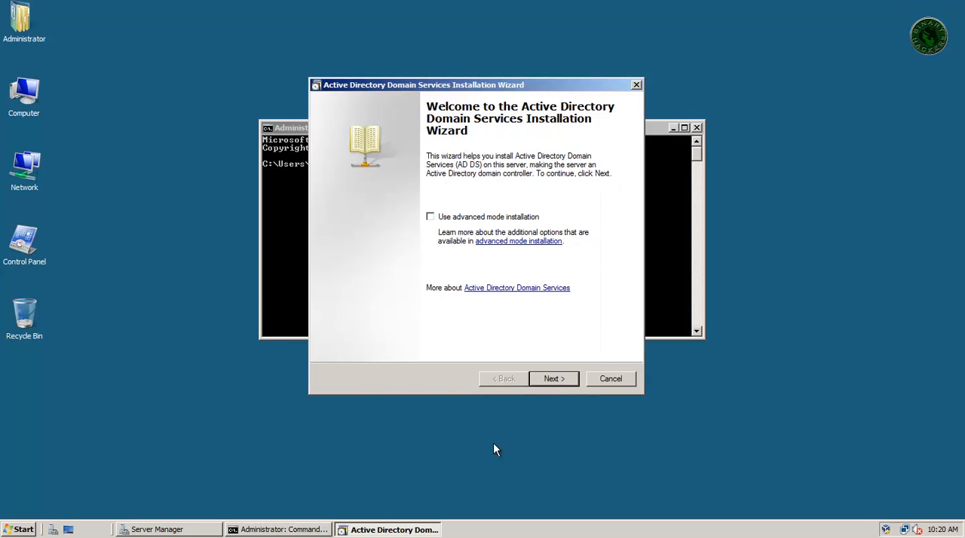
left_click(547, 377)
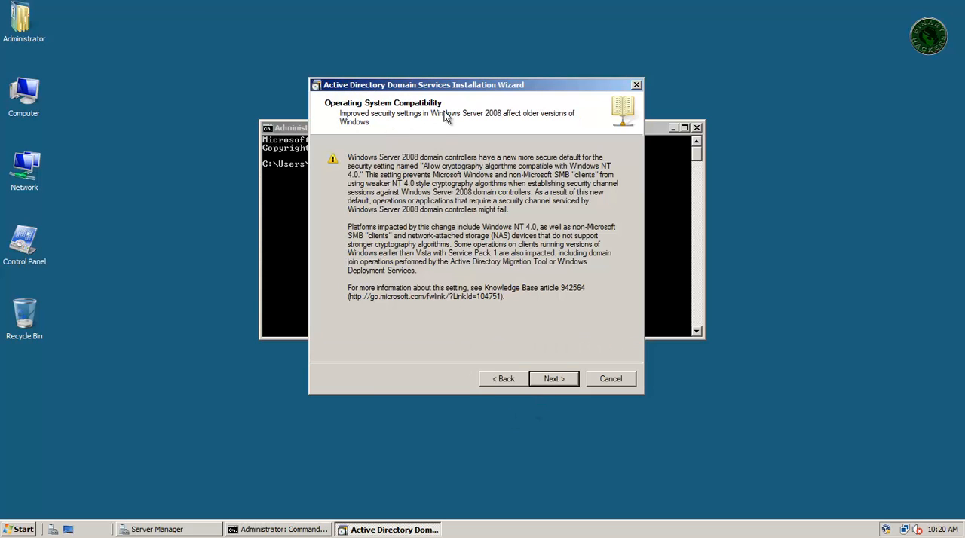
left_click(544, 382)
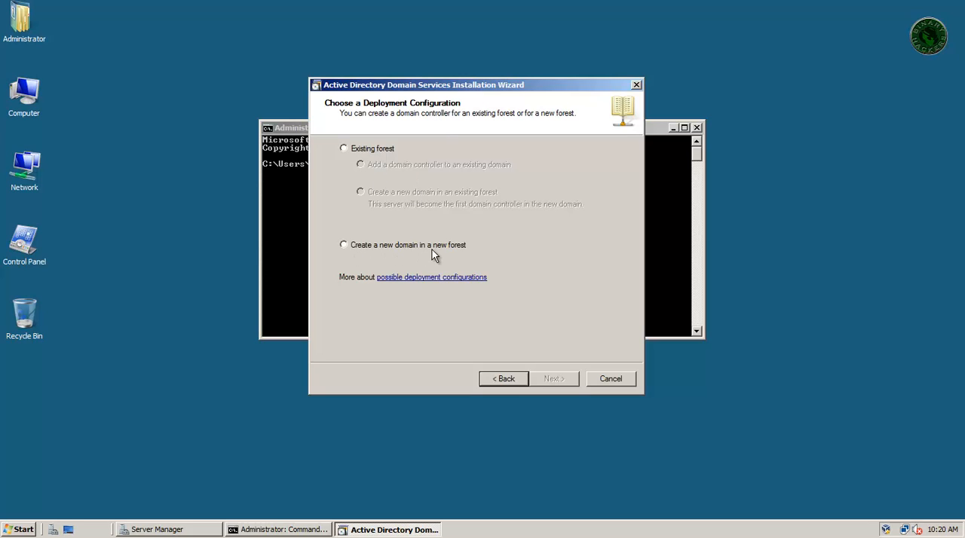
left_click(345, 245)
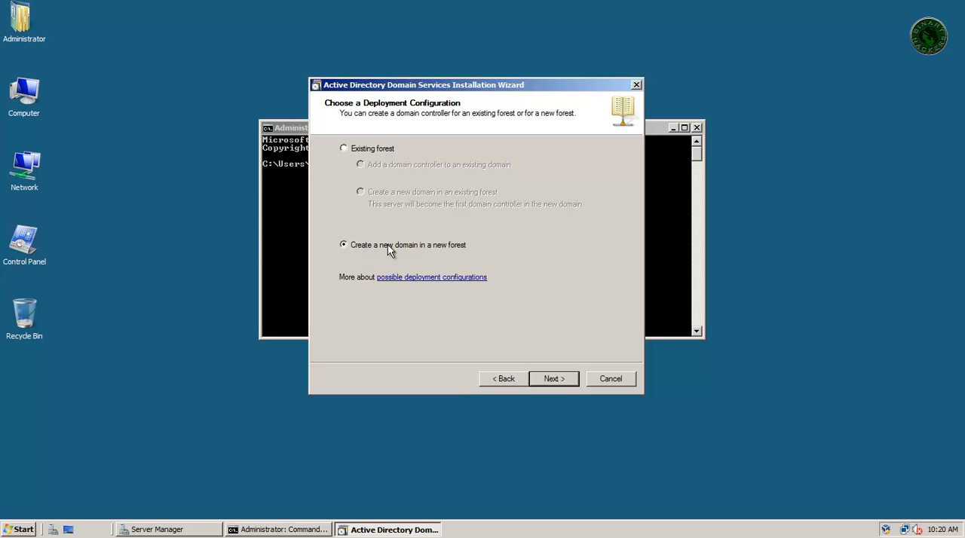
left_click(551, 379)
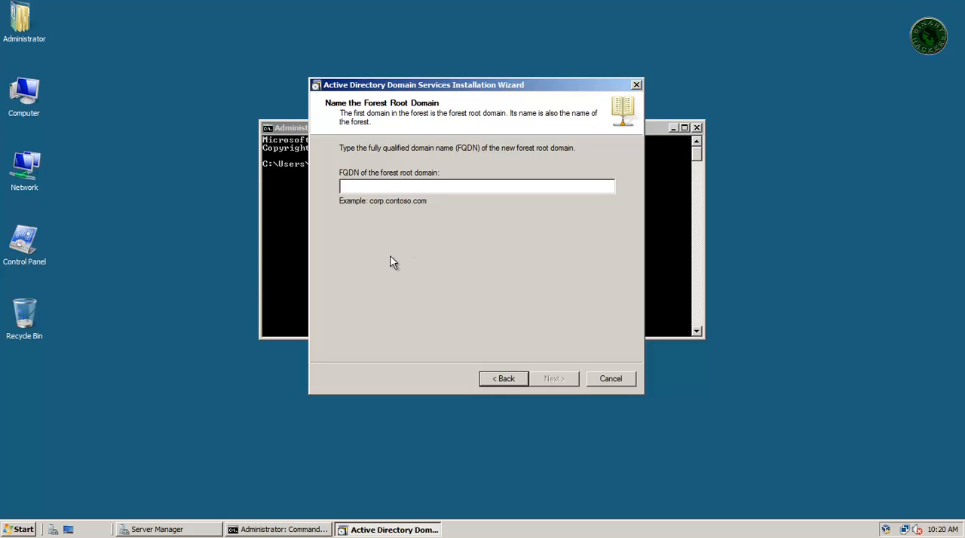
- Set the FQDN of the forest root domain to binaryhackers.com and continue to the forest functional level
type("bin")
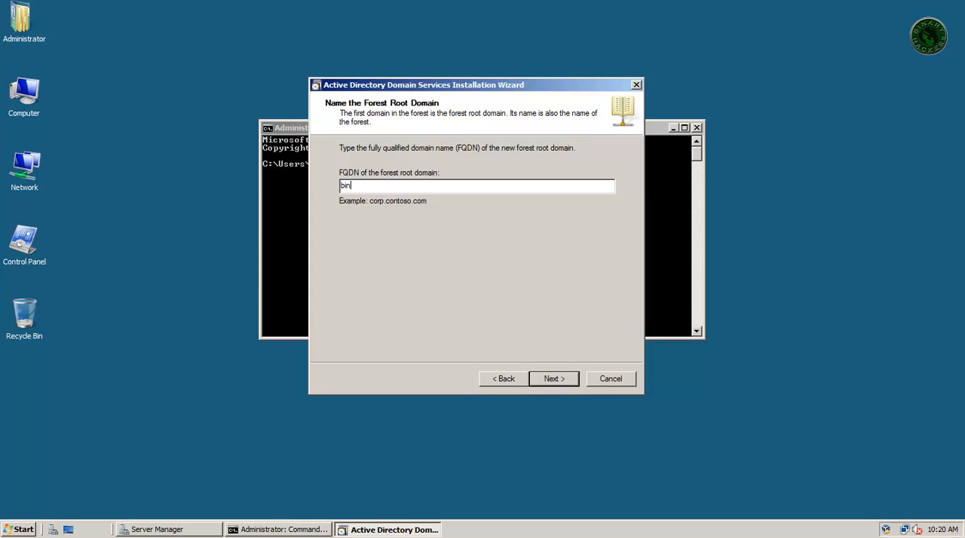
type("aryhackers.com")
left_click(551, 384)
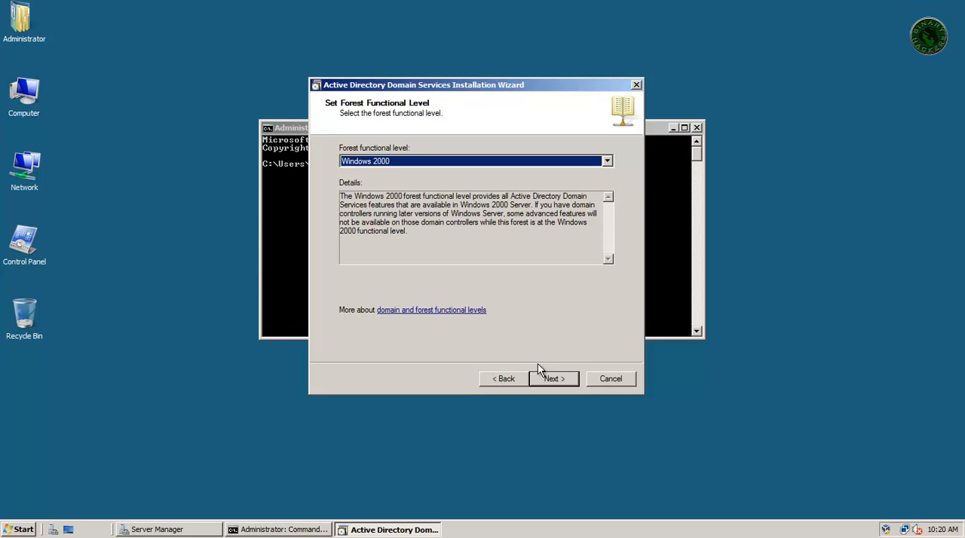
- Set the forest functional level to Windows 2000 and the domain functional level to Windows 2000 Native
left_click(351, 163)
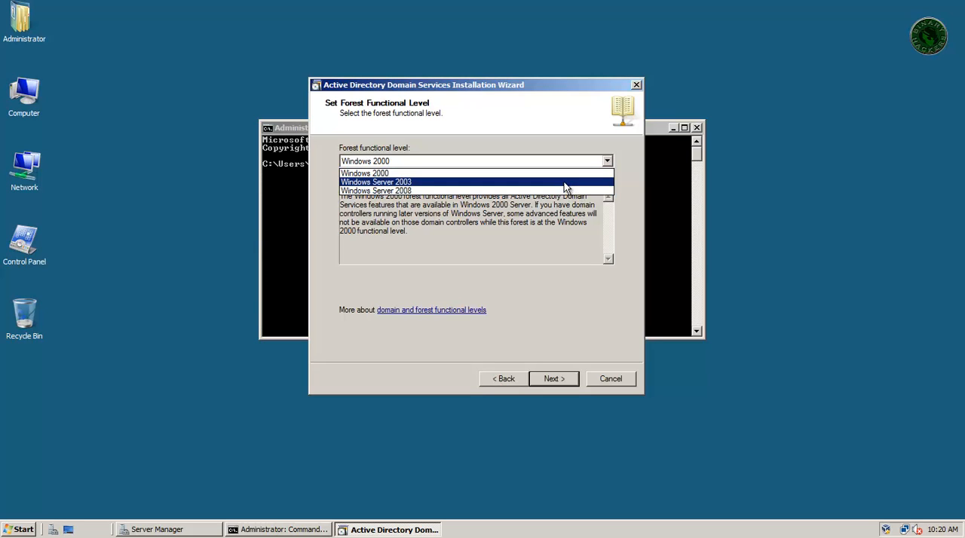
left_click(360, 176)
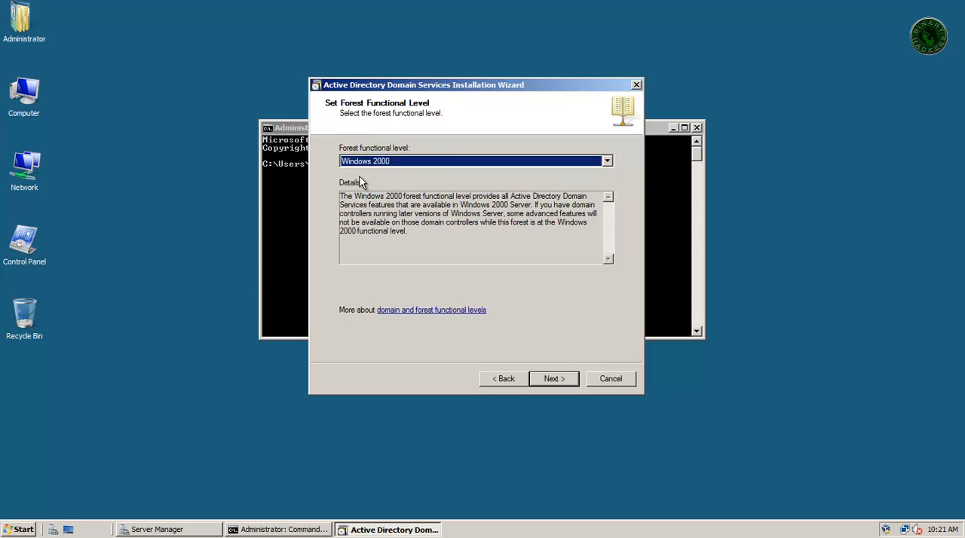
left_click(548, 376)
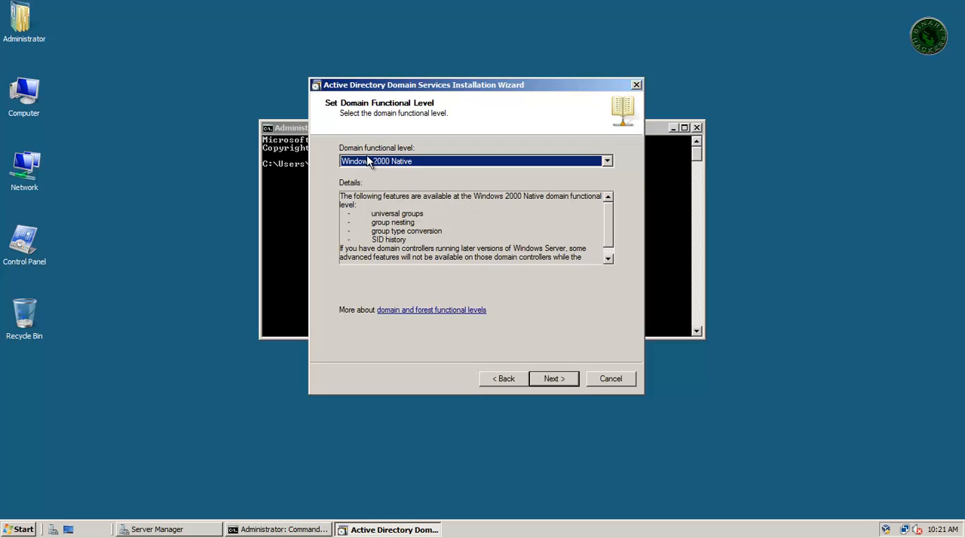
left_click(406, 165)
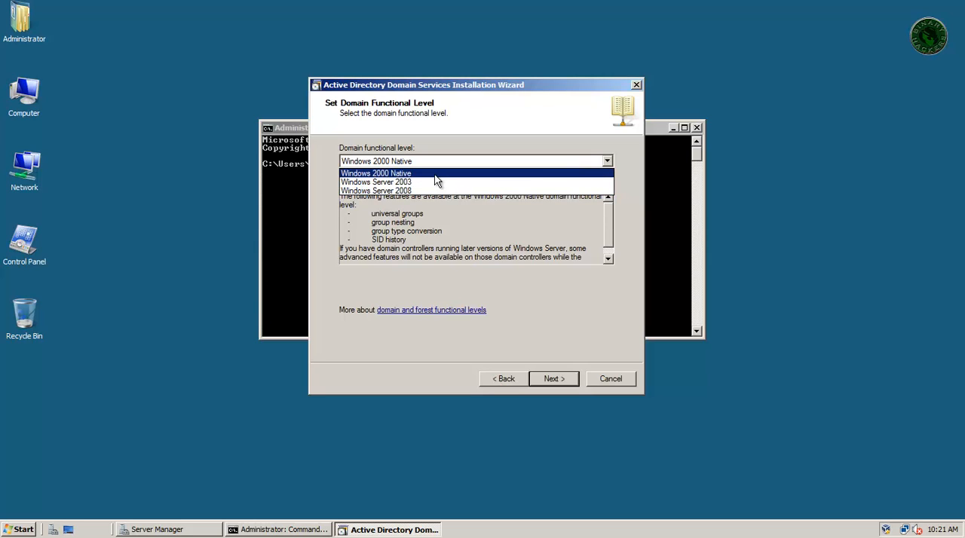
left_click(435, 174)
left_click(546, 378)
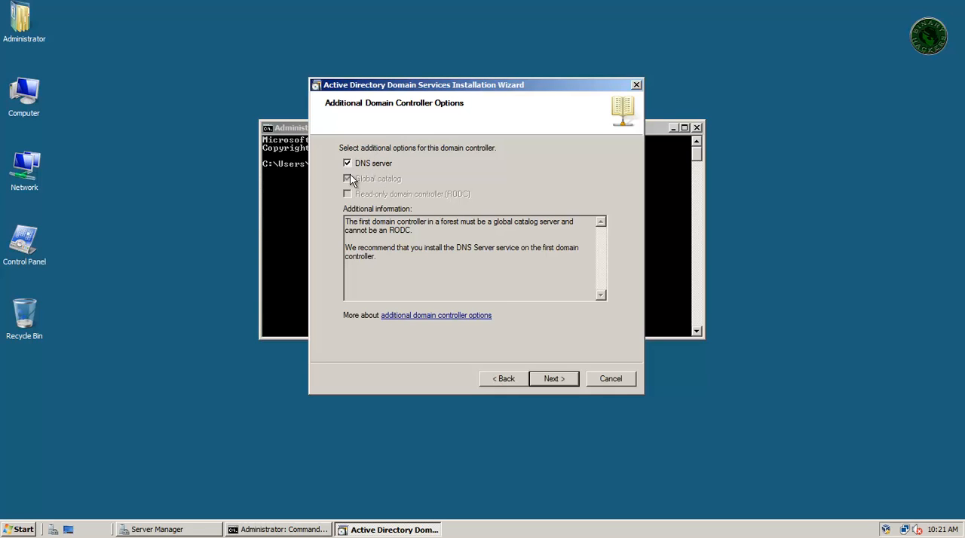
- Keep the DNS server option for this domain controller and agree to continue without a DNS delegation
left_click(184, 527)
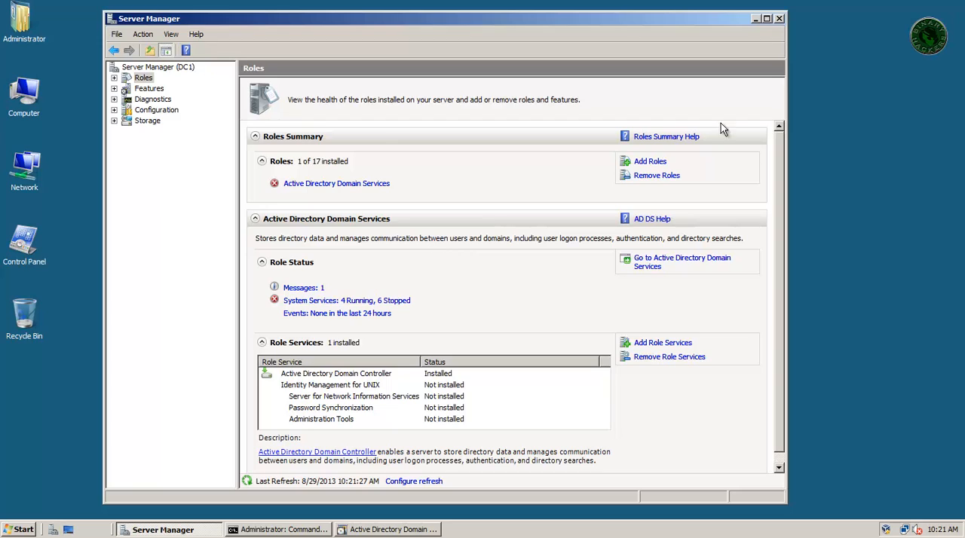
left_click(755, 18)
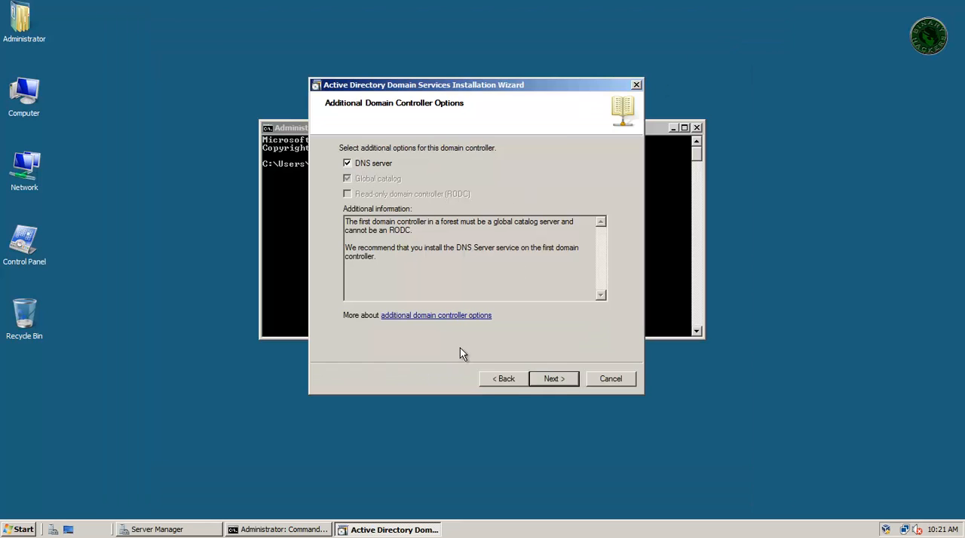
left_click(563, 380)
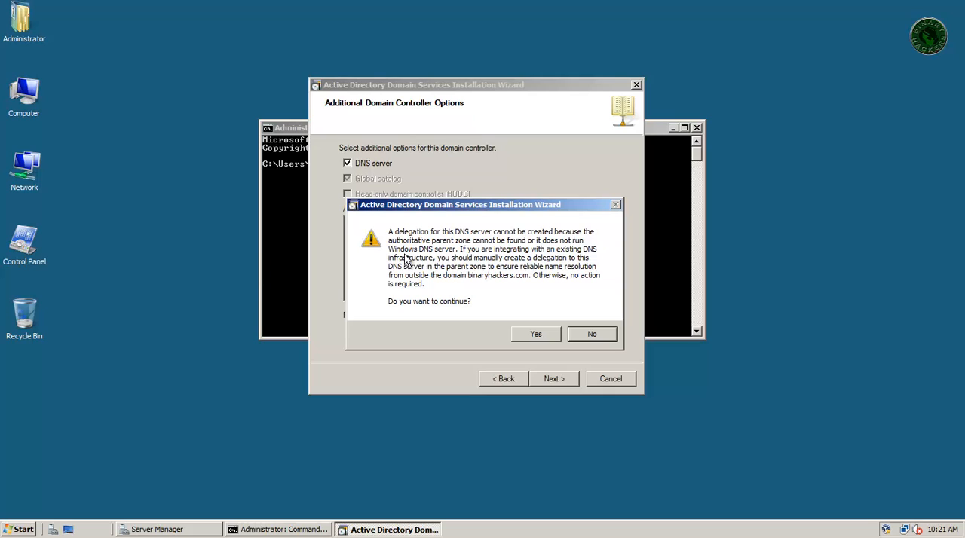
left_click(534, 335)
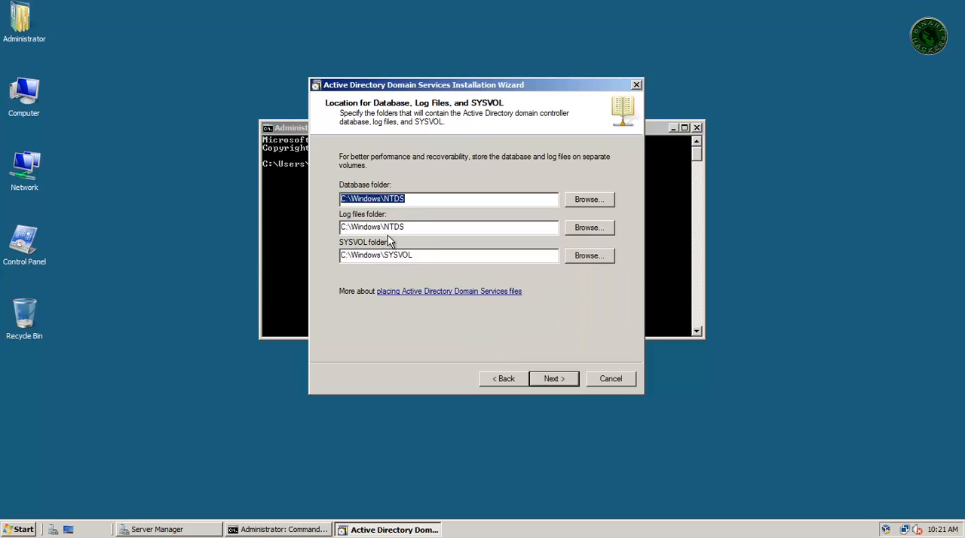
- Accept C:\Windows\NTDS for the database and log files and C:\Windows\SYSVOL for the SYSVOL folder
left_click_drag(340, 198, 407, 216)
left_click_drag(347, 227, 393, 228)
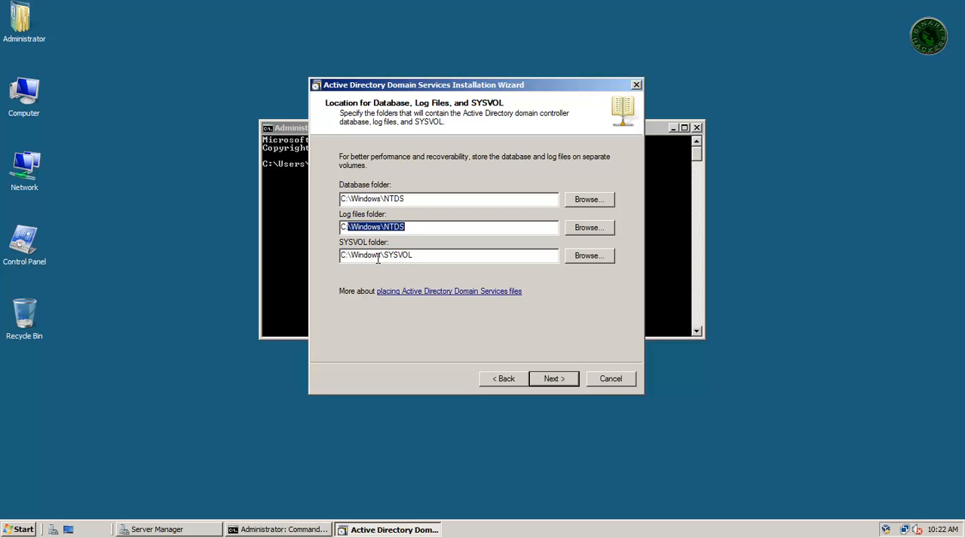
left_click_drag(341, 255, 409, 256)
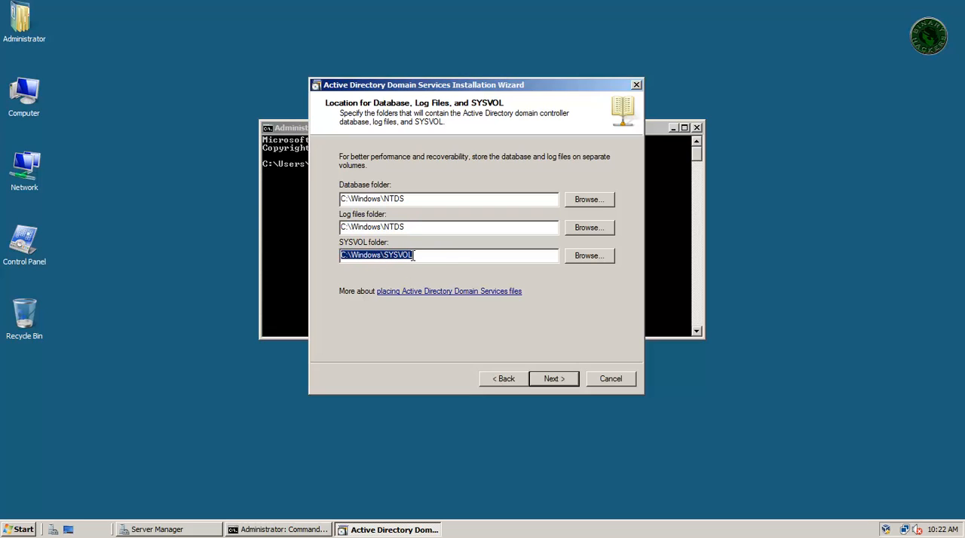
left_click(432, 256)
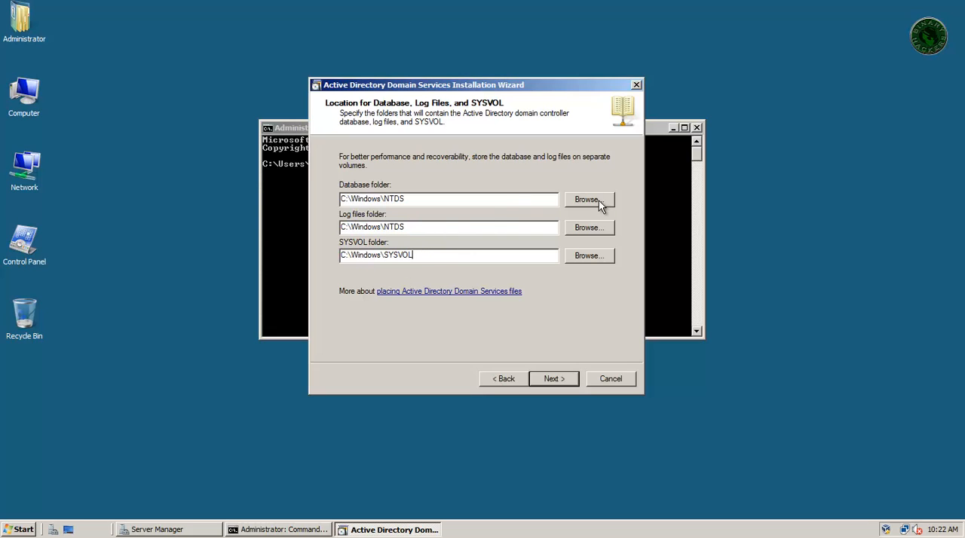
left_click(559, 381)
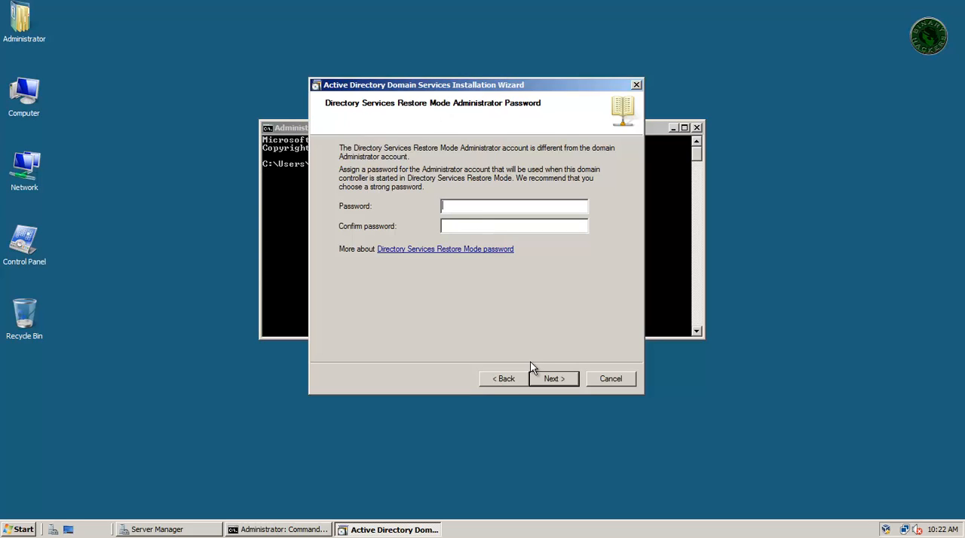
- Enter and confirm the Directory Services Restore Mode administrator password, and continue to the summary
type("•••••••")
key("Tab")
type("•••••••")
left_click(571, 380)
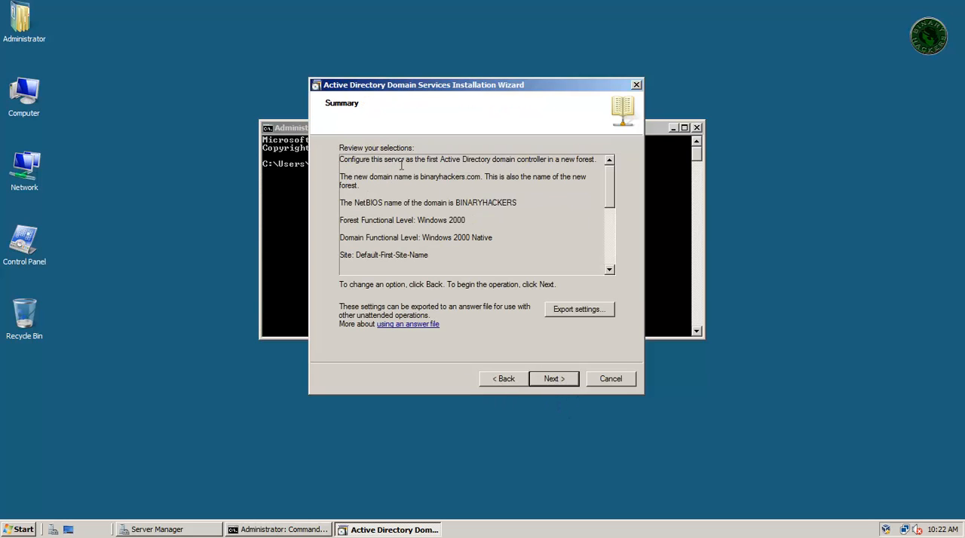
- Review the selections in the wizard's summary and start the Active Directory Domain Services installation
left_click_drag(340, 159, 476, 258)
left_click(592, 232)
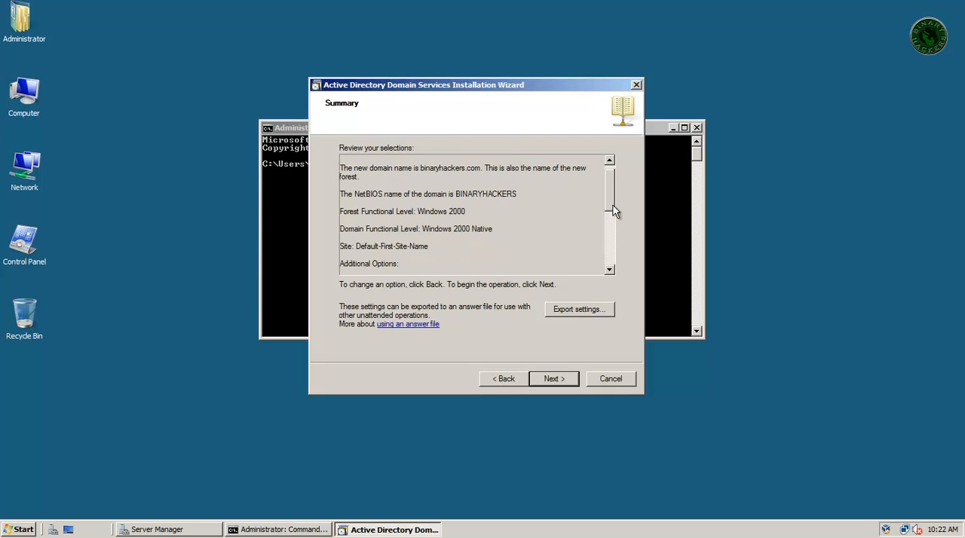
mouse_move(611, 205)
left_mouse_down()
mouse_move(614, 270)
mouse_move(619, 215)
left_mouse_up()
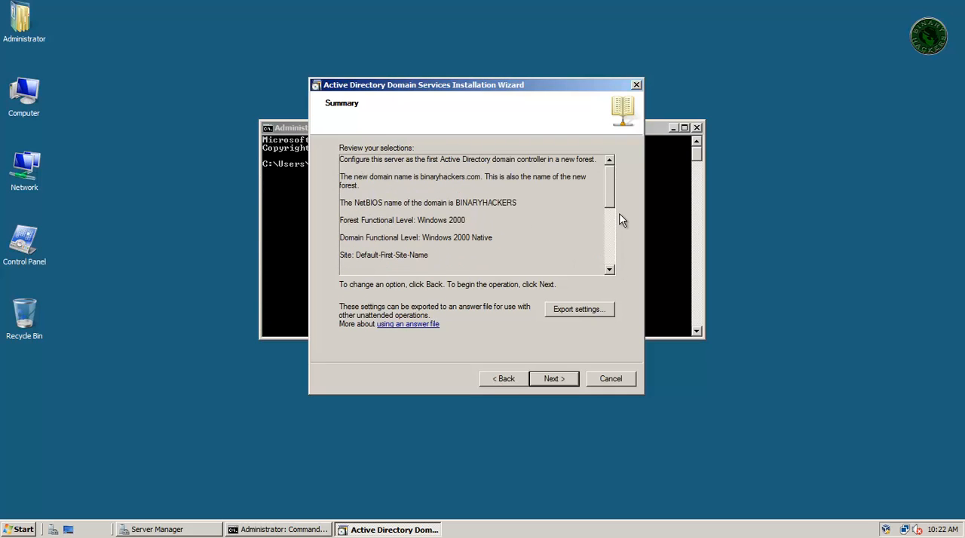
left_click(545, 383)
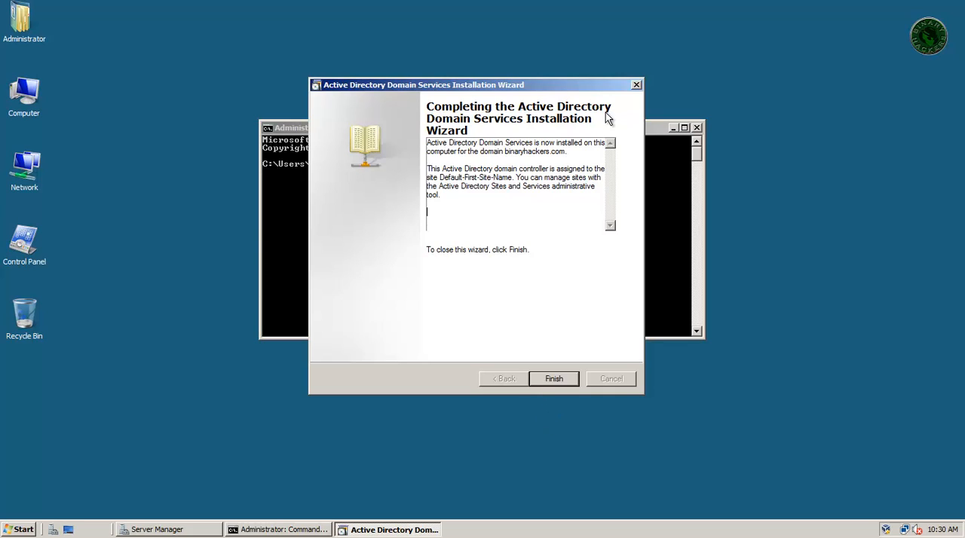
- Finish the installation wizard and restart the server immediately
left_click(555, 379)
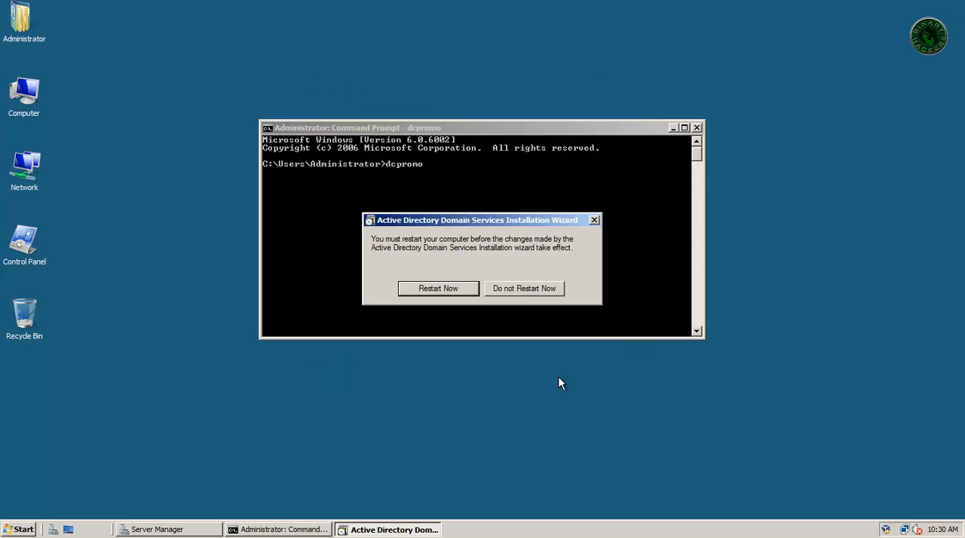
left_click(455, 289)
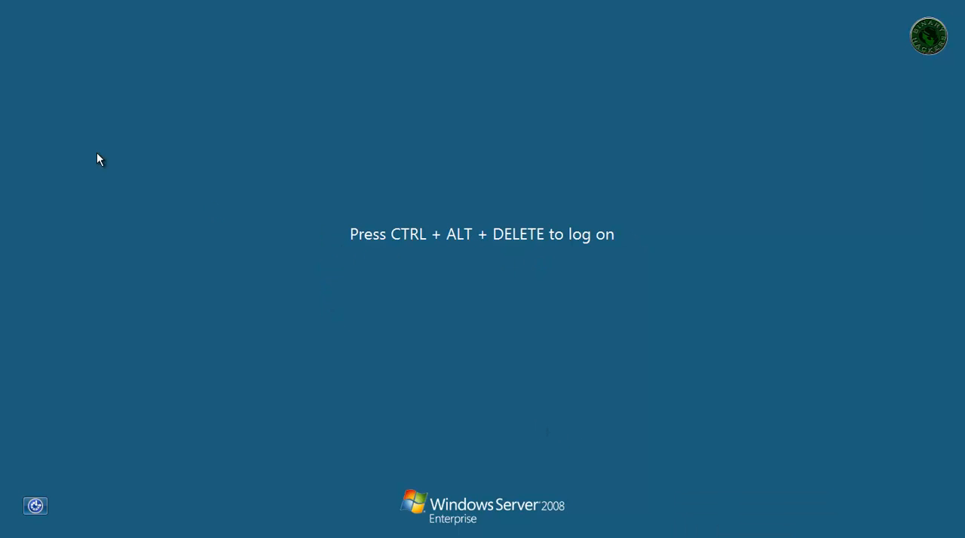
- Send Ctrl-Alt-Del to the virtual machine and log on as BINARYHACKERS\Administrator with the account password
left_click(13, 1)
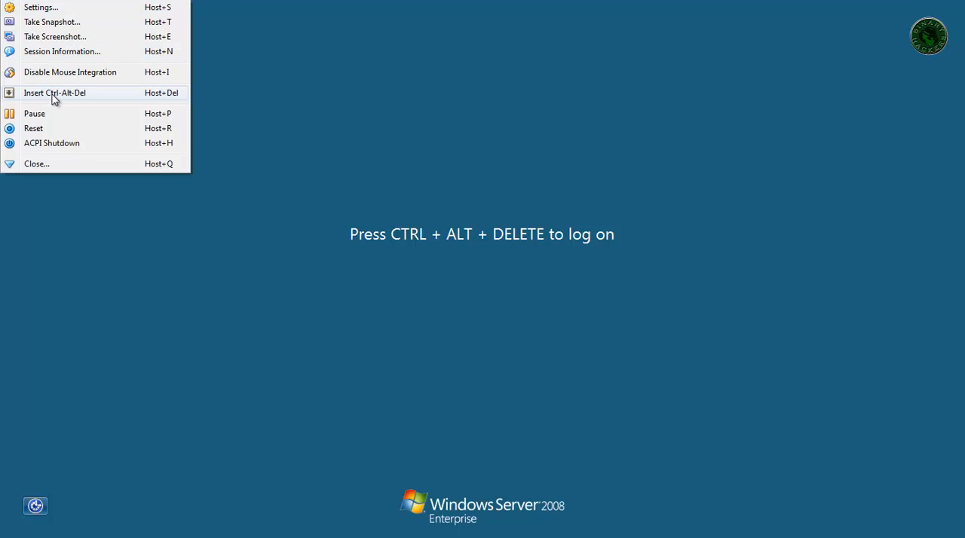
left_click(55, 95)
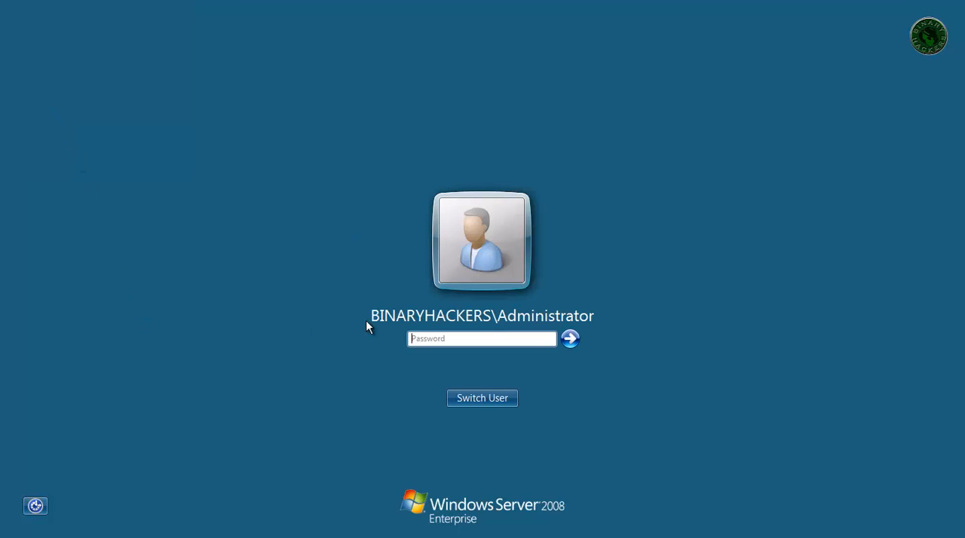
left_click(489, 341)
type("•••••••")
key("Return")
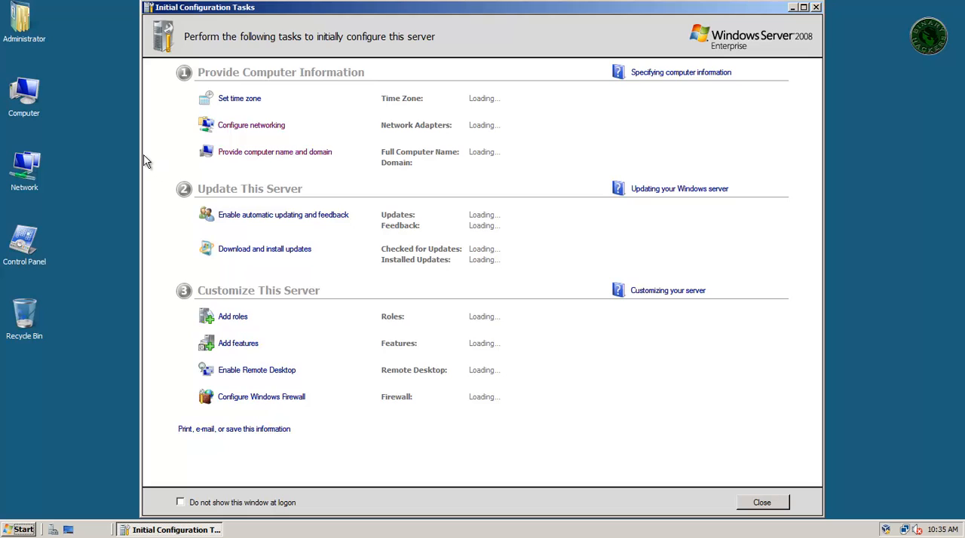
- Close Initial Configuration Tasks and check the installed roles in Server Manager, then minimize it
left_click(816, 6)
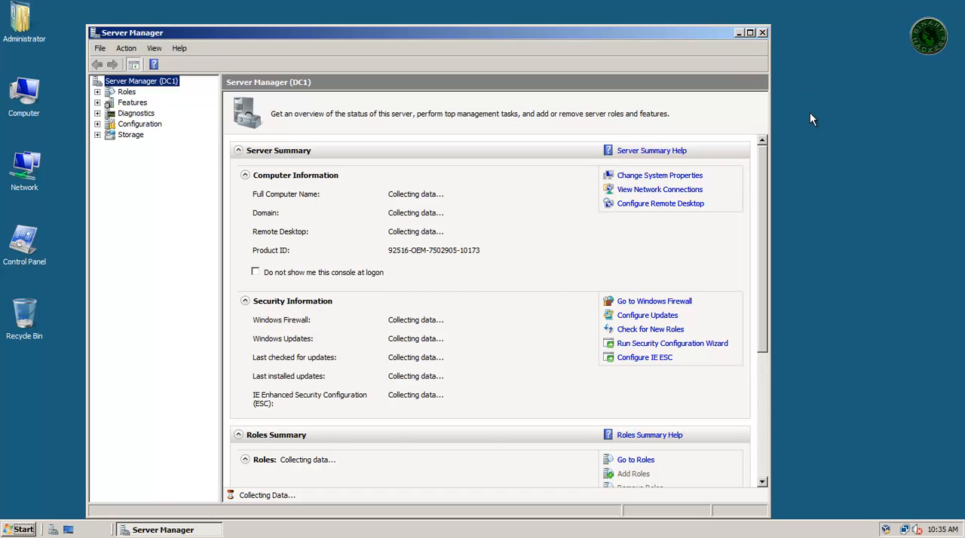
left_click_drag(671, 33, 701, 22)
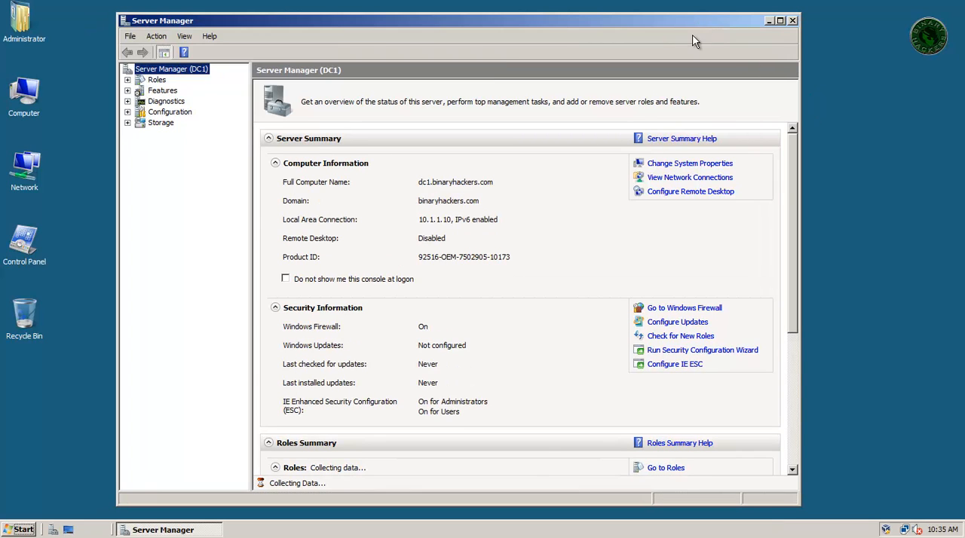
left_click(158, 81)
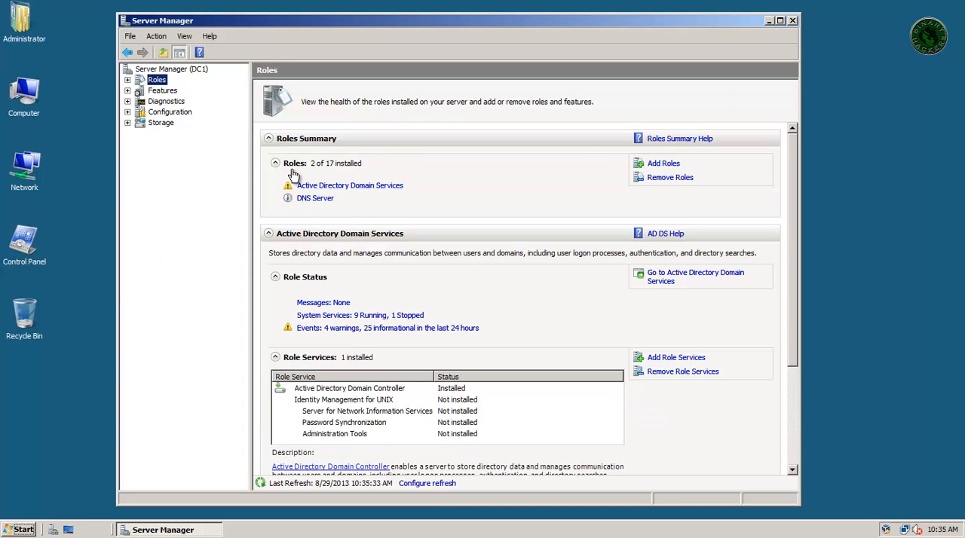
left_click(768, 21)
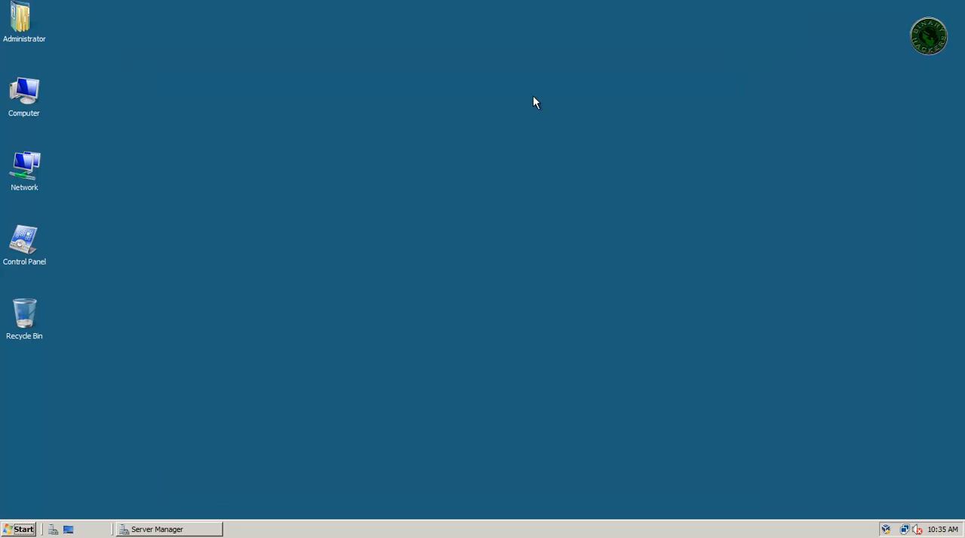
- Check the computer's full name and domain in its system properties, and look through the available Administrative Tools
right_click(25, 110)
left_click(139, 219)
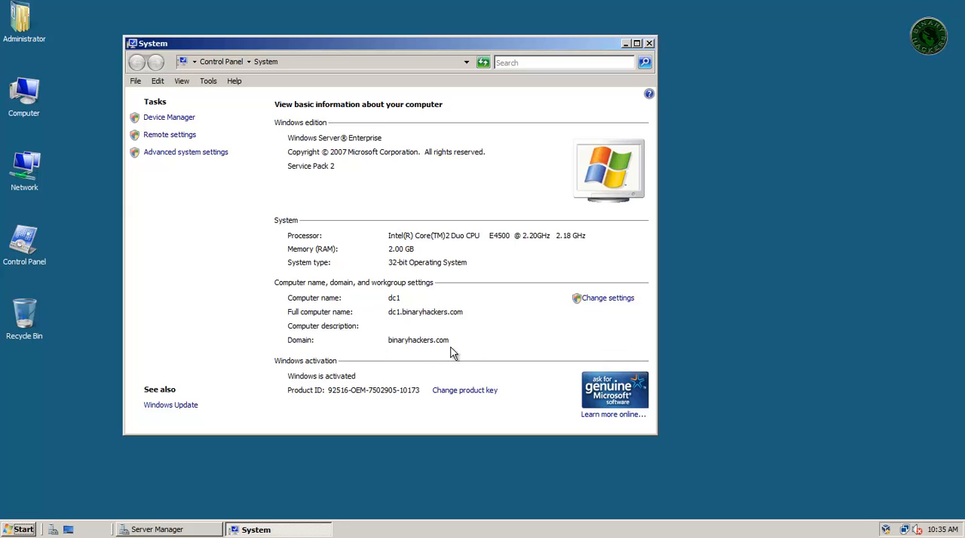
left_click(23, 530)
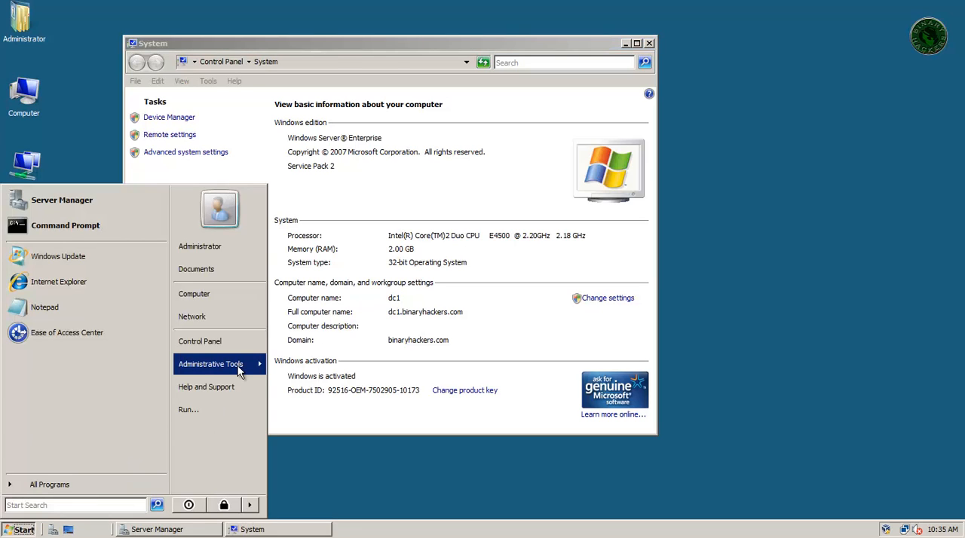
mouse_move(238, 371)
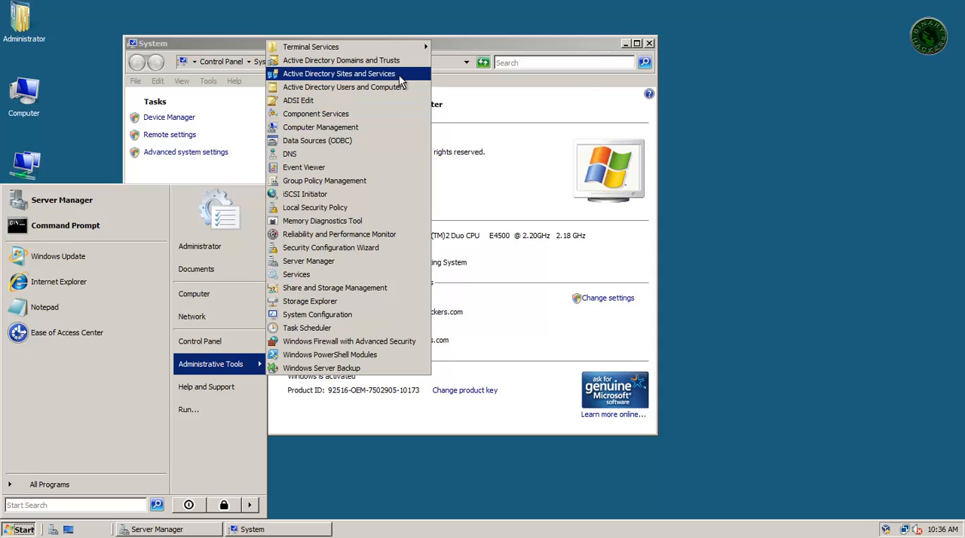
left_click(552, 45)
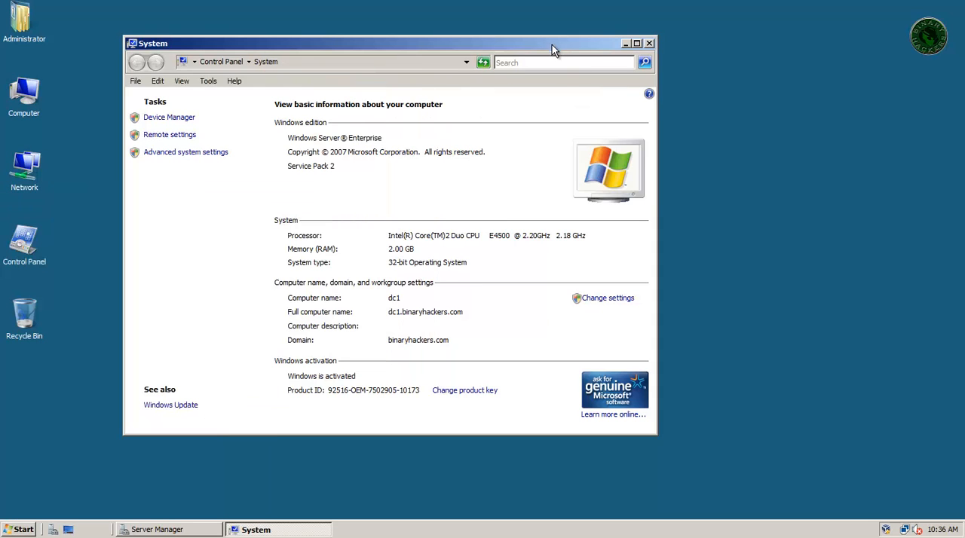